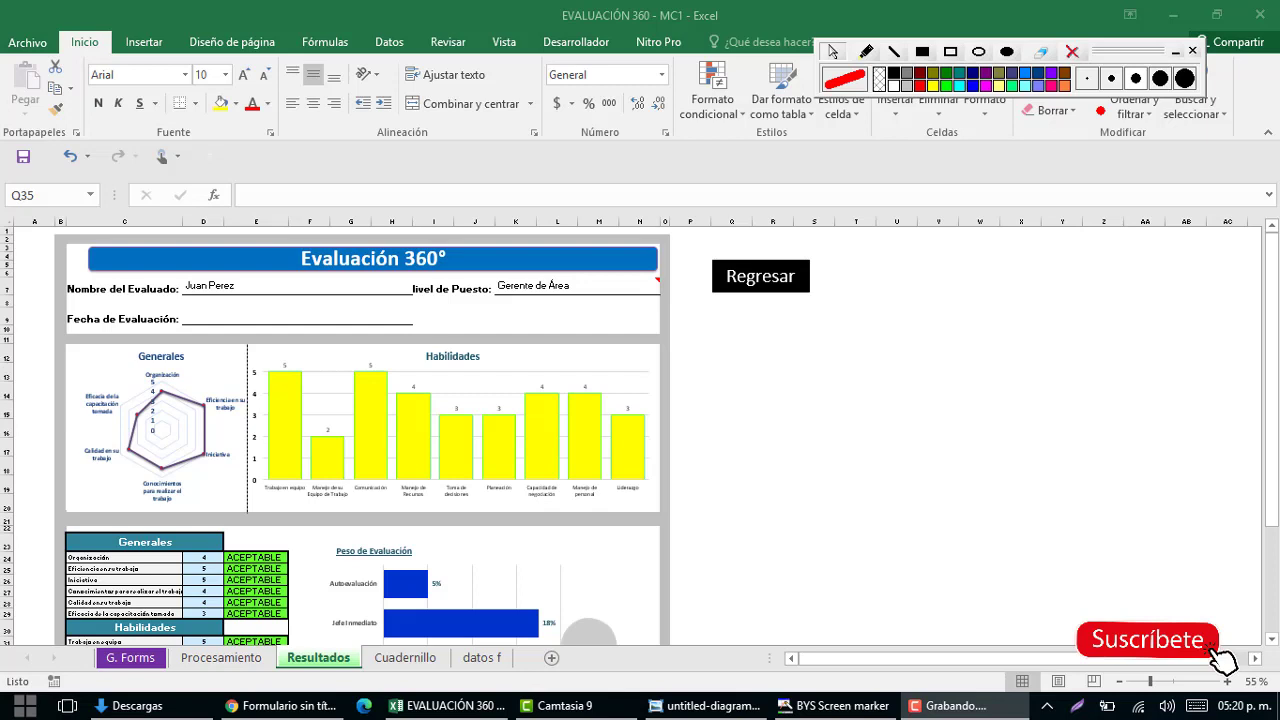
View the 360° evaluation diagram in Photo Viewer, then return to the EVALUACIÓN 360 - MC1 workbook.
click(705, 705)
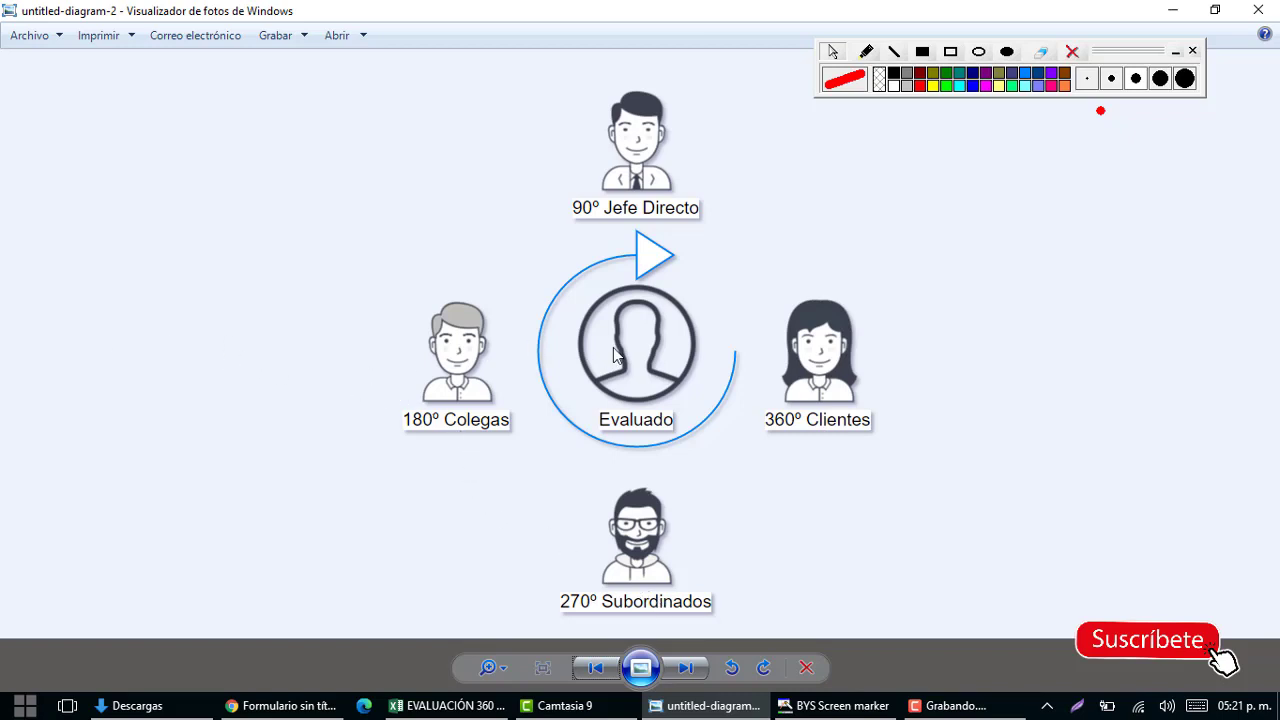
click(488, 706)
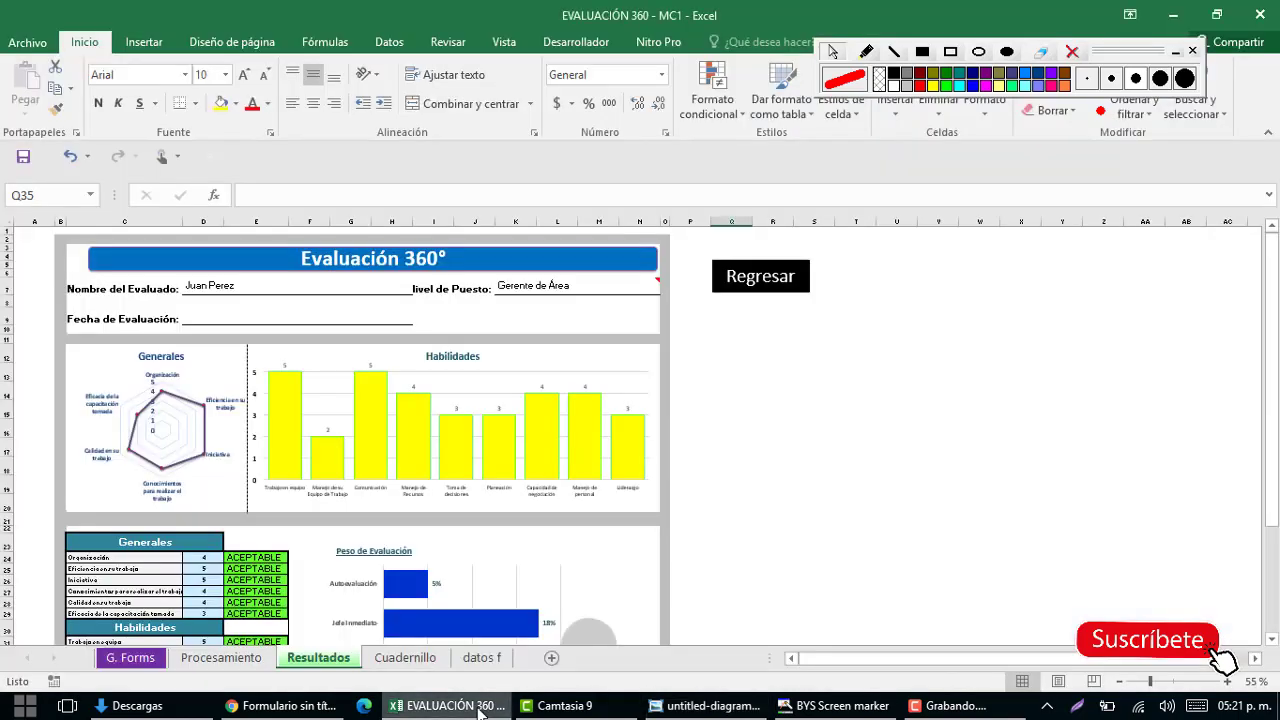
click(272, 702)
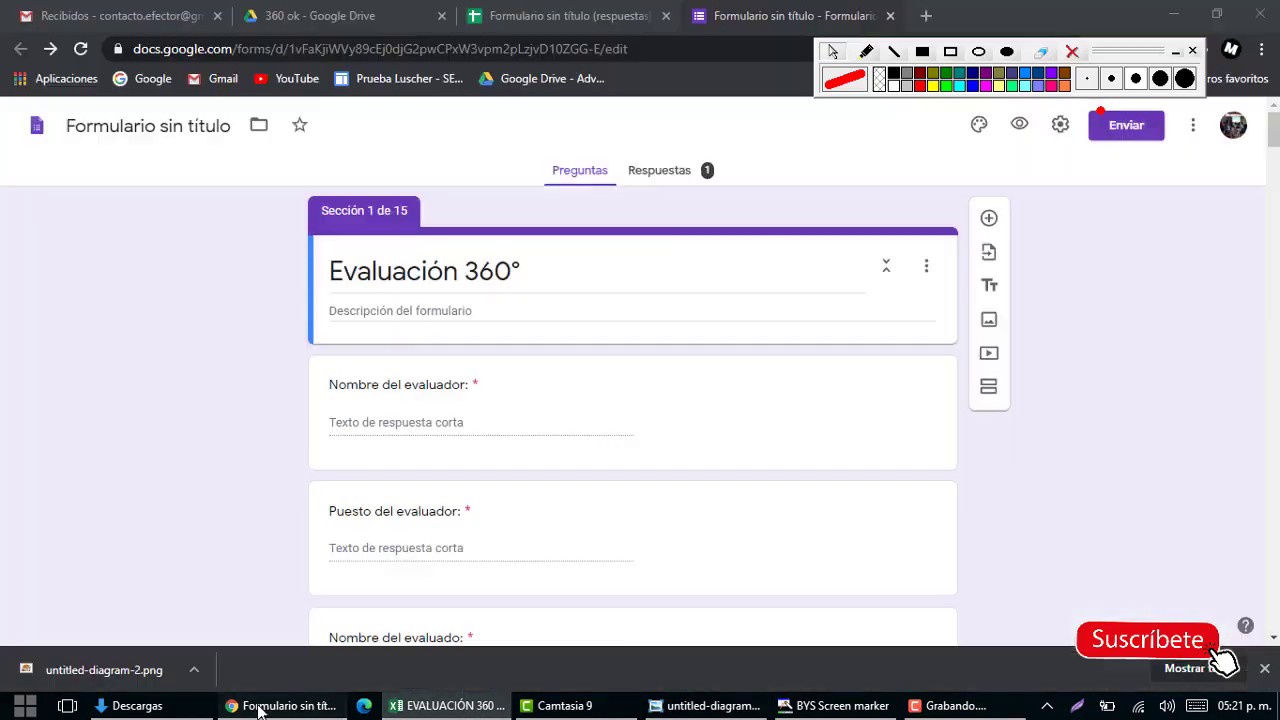
click(287, 8)
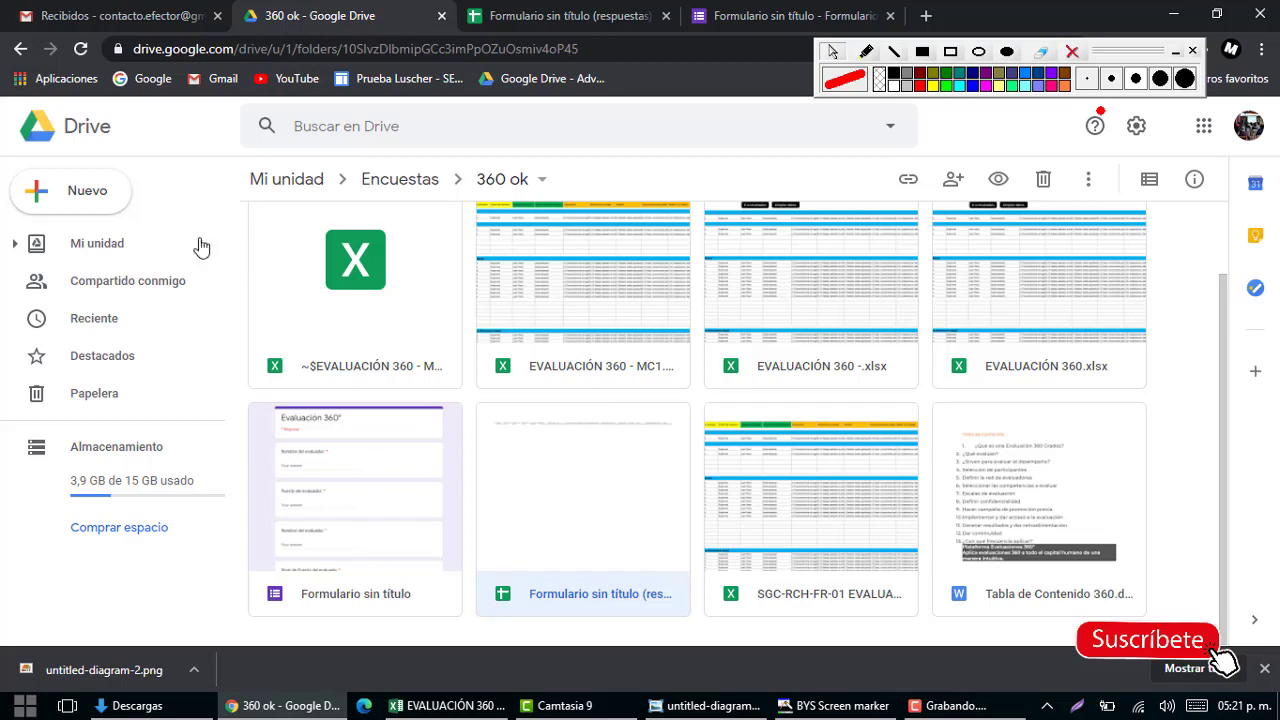
click(358, 511)
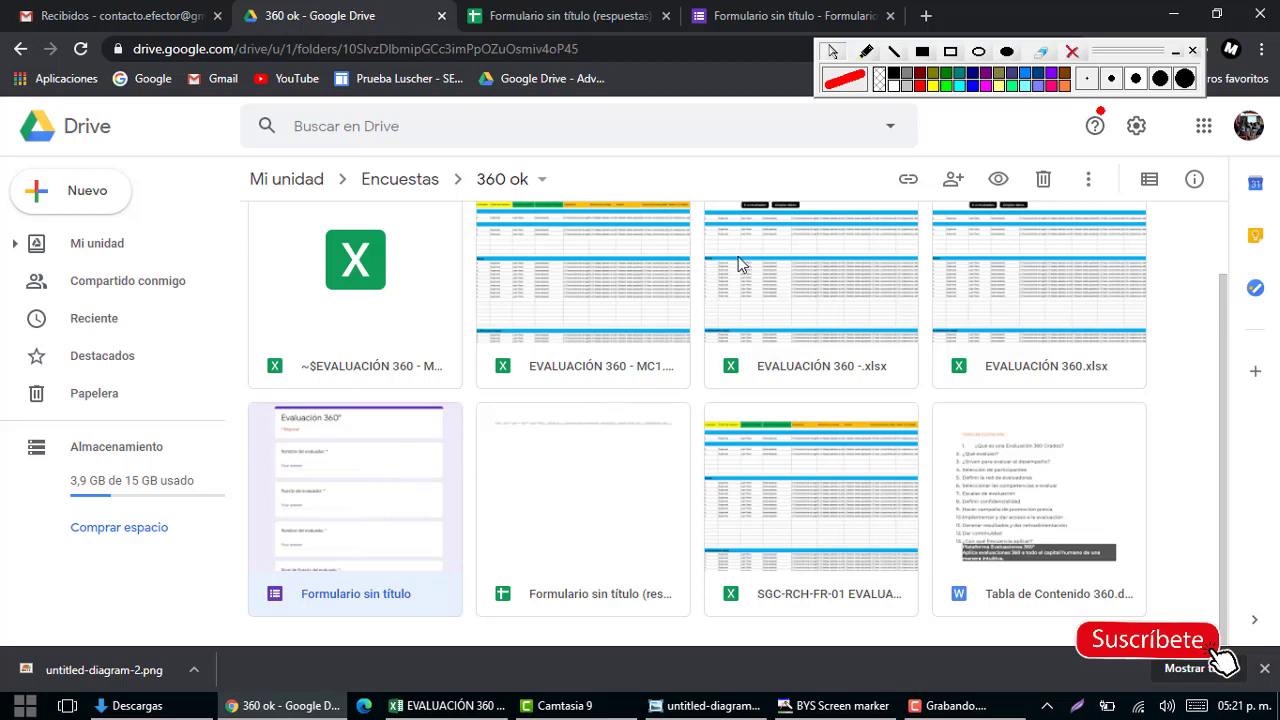
click(772, 16)
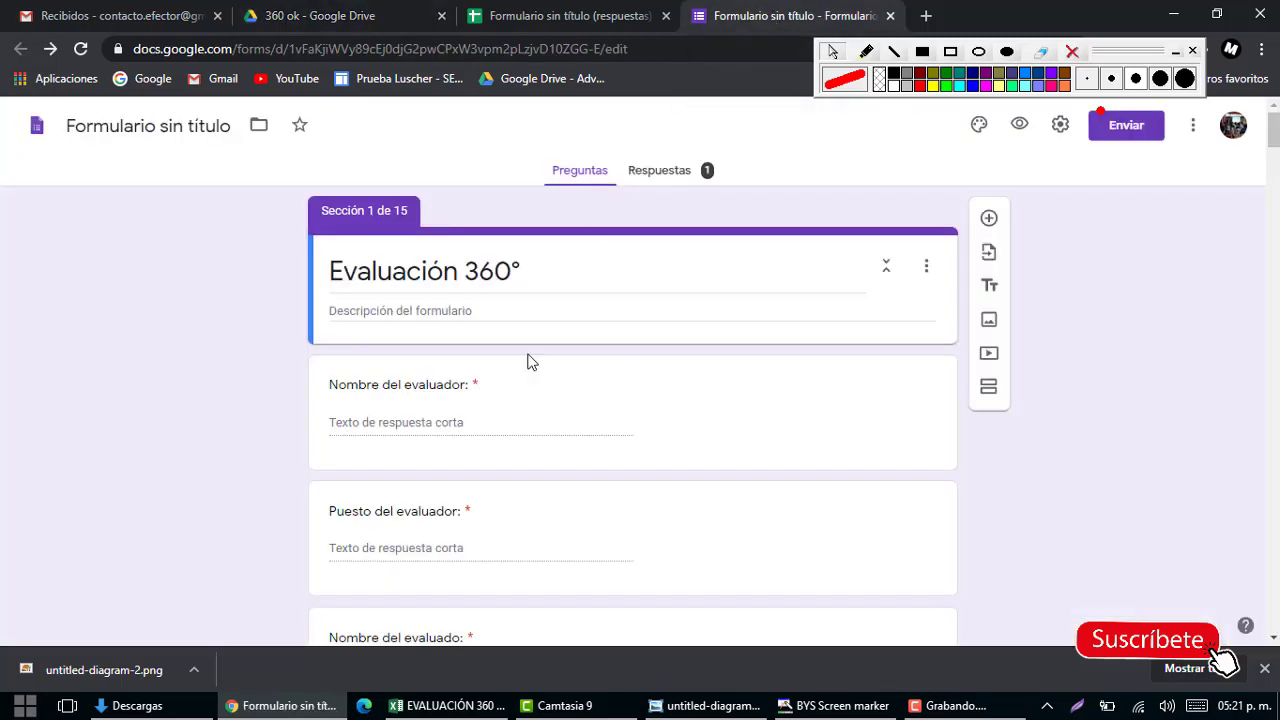
Open the Evaluación 360° form in respondent preview and dismiss the download notice.
click(442, 285)
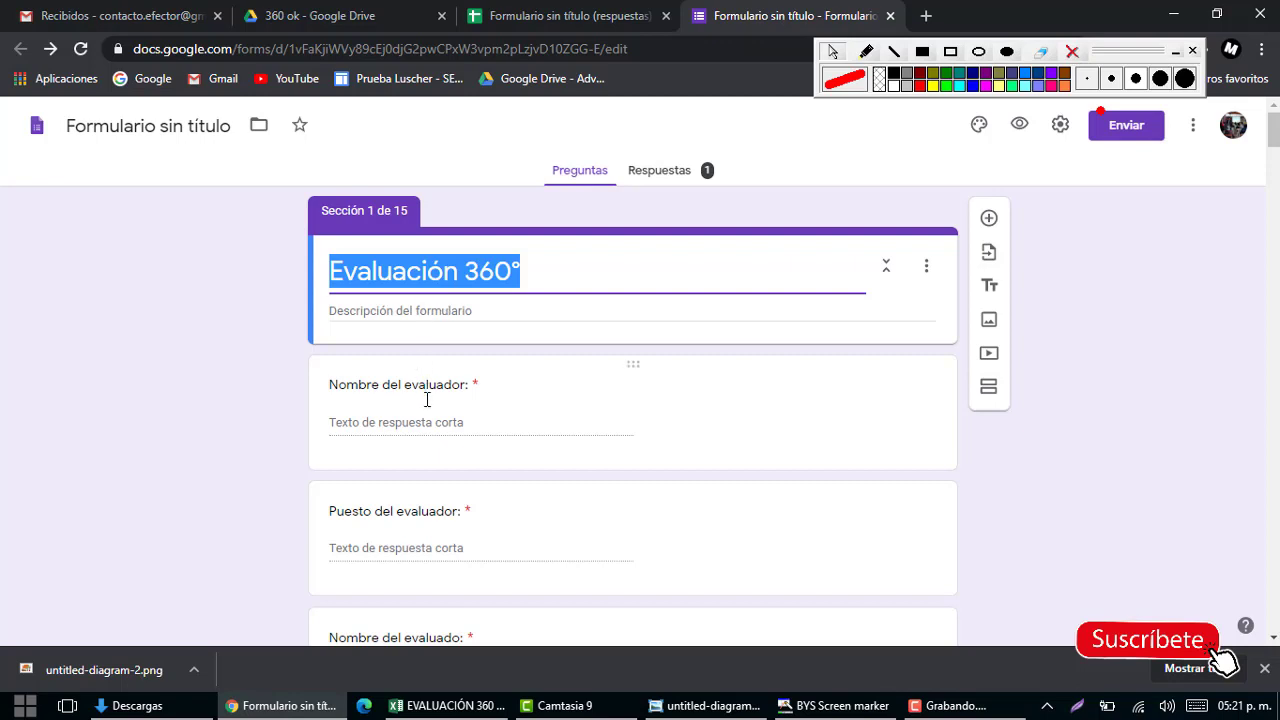
click(1019, 124)
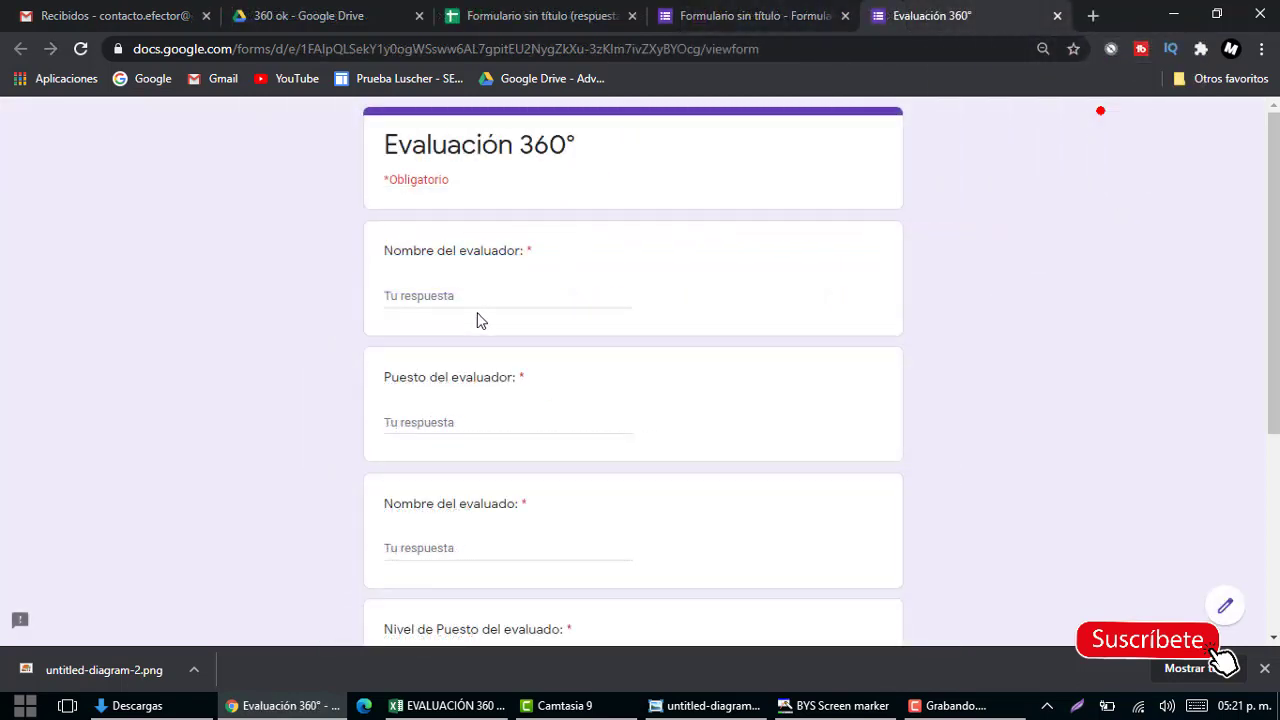
click(1264, 668)
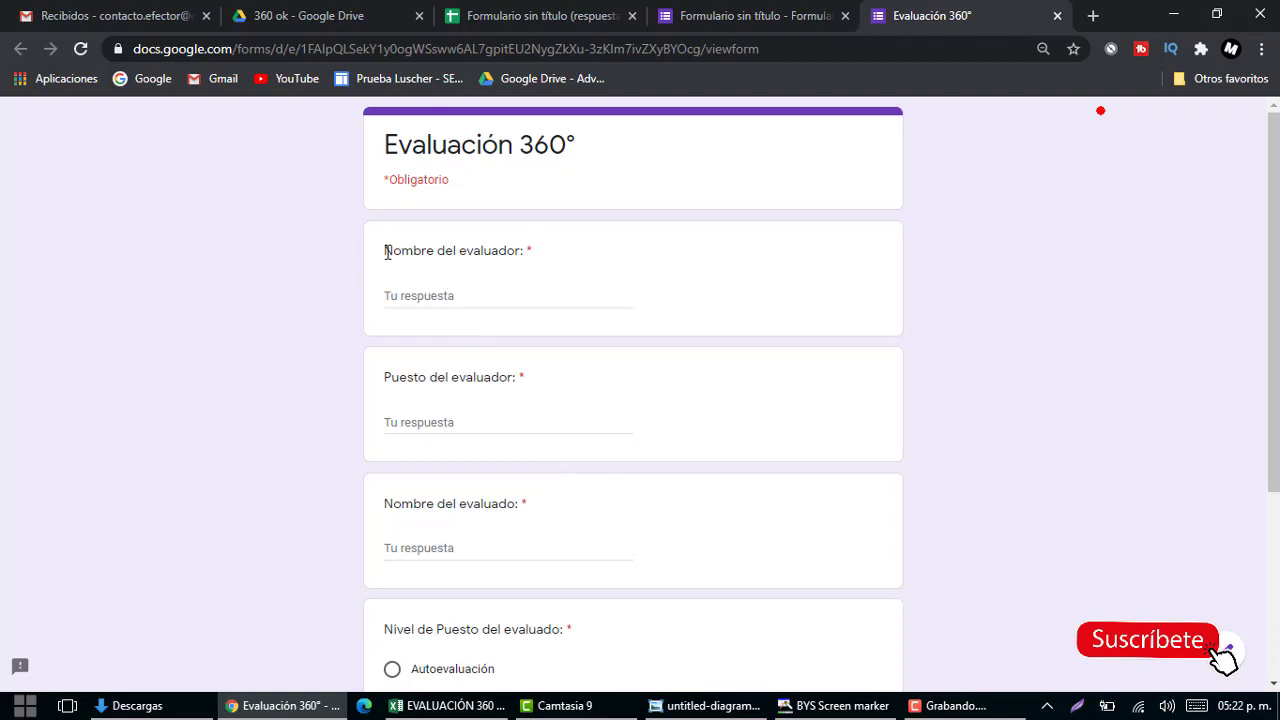
Look over the first page's answer fields and try advancing with required answers blank.
click(440, 292)
click(422, 425)
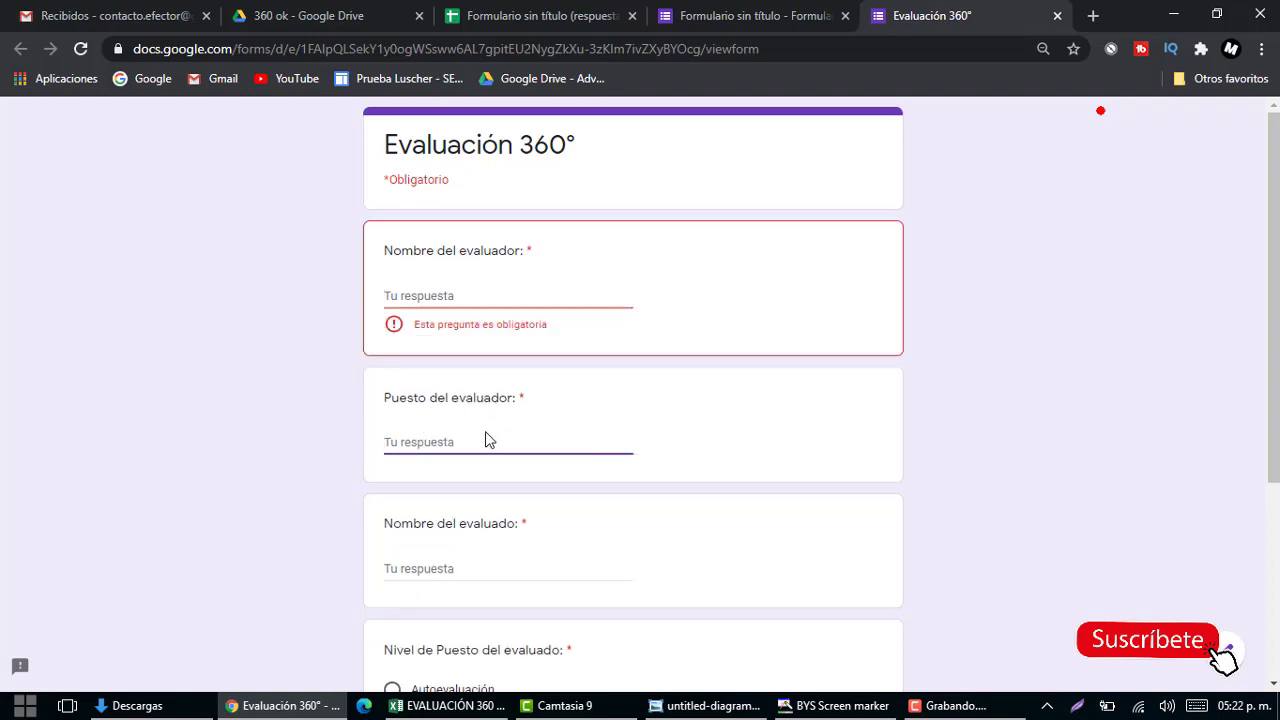
scroll(488, 440, down, 2)
click(423, 380)
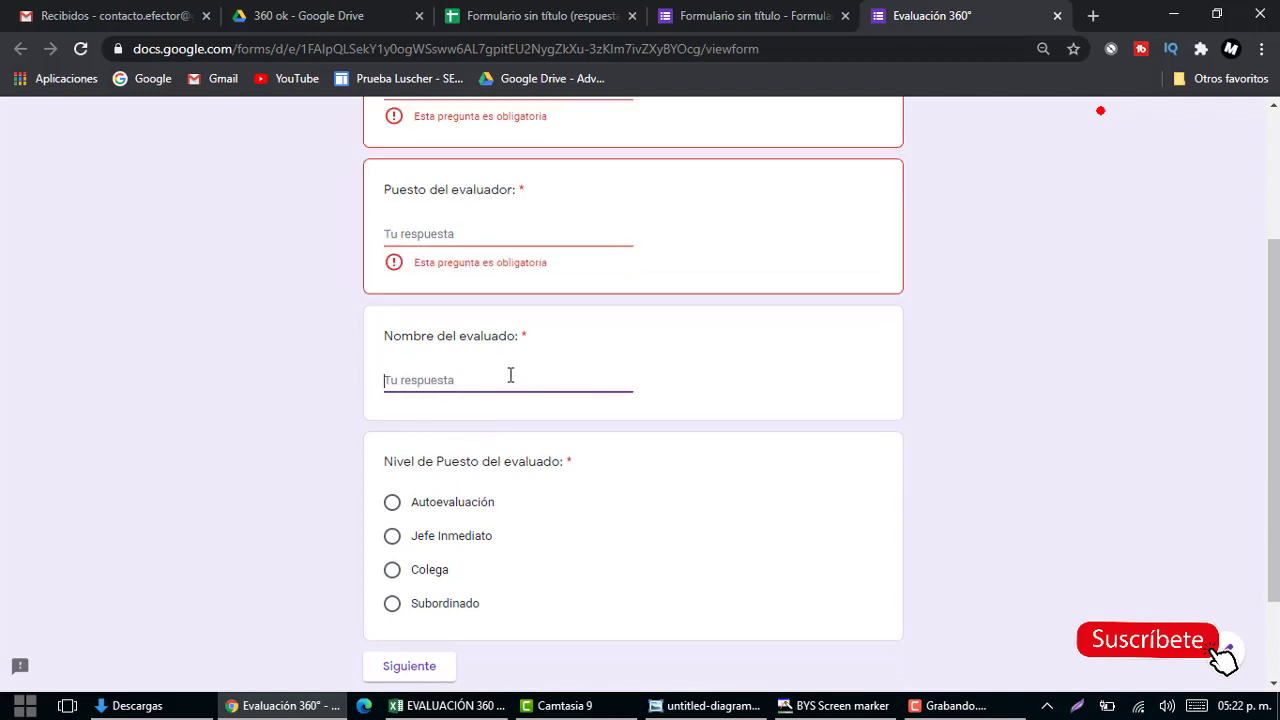
scroll(508, 372, up, 2)
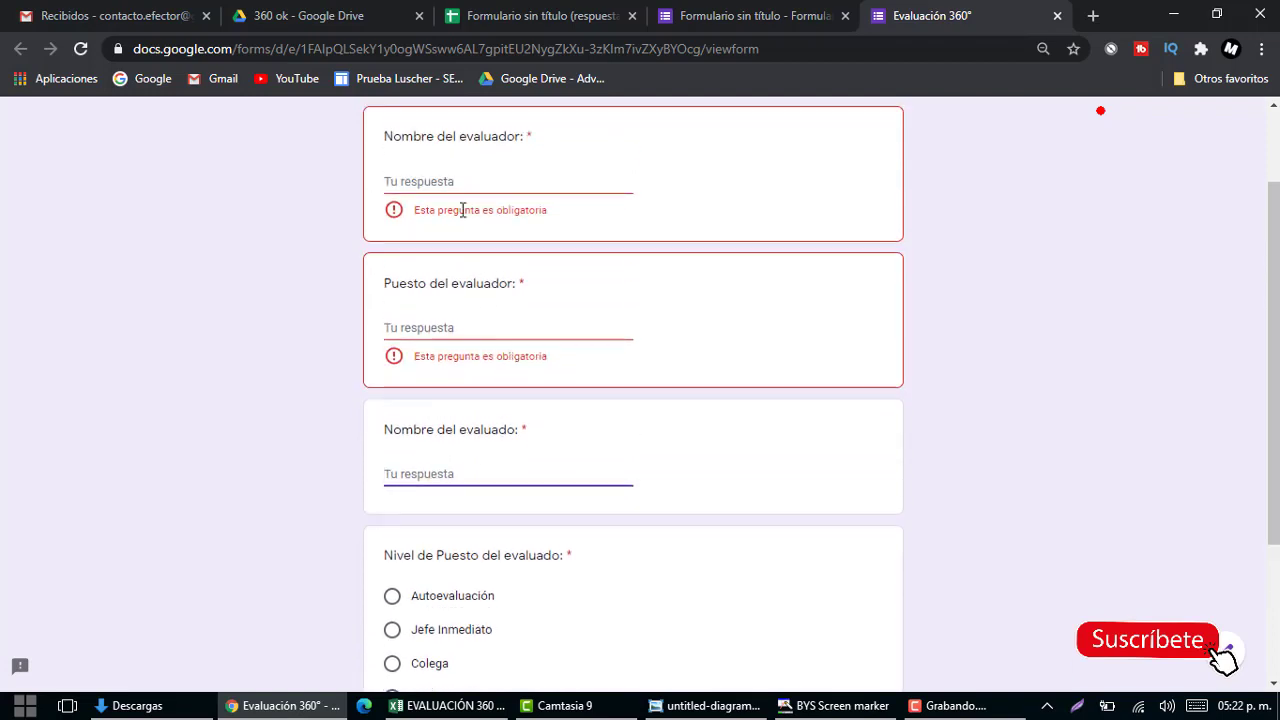
scroll(437, 190, up, 1)
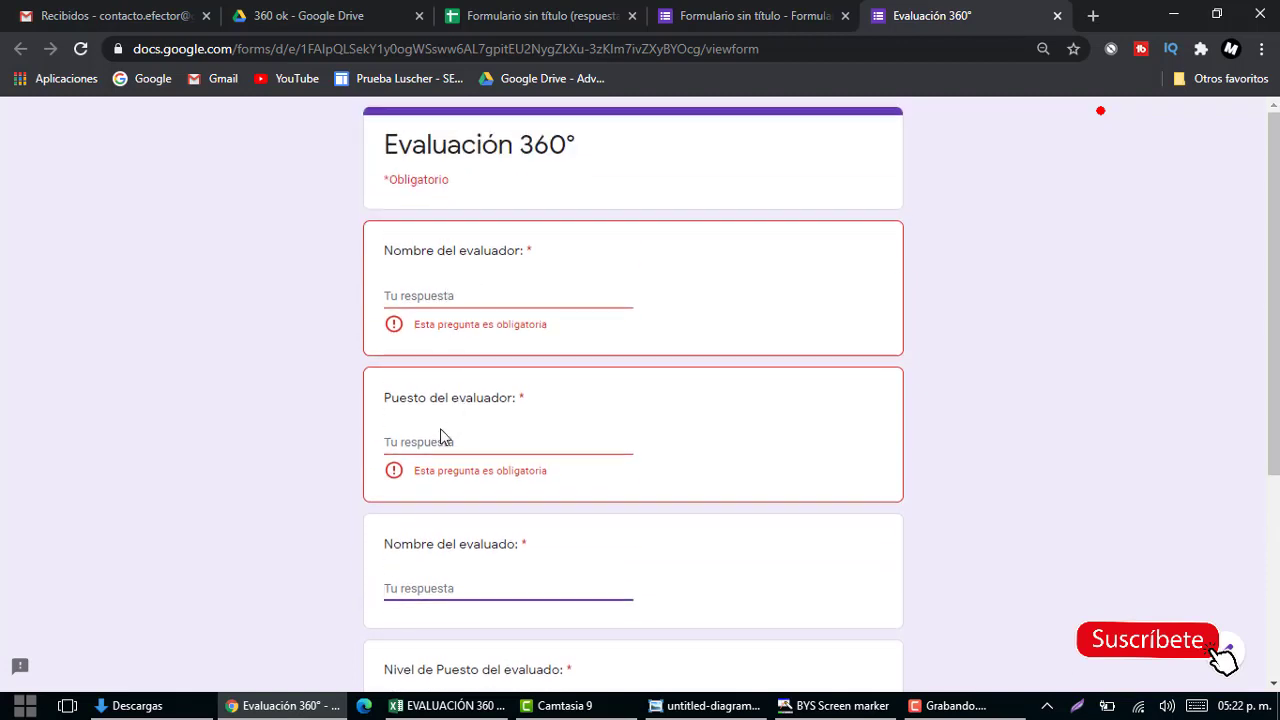
scroll(427, 488, down, 1)
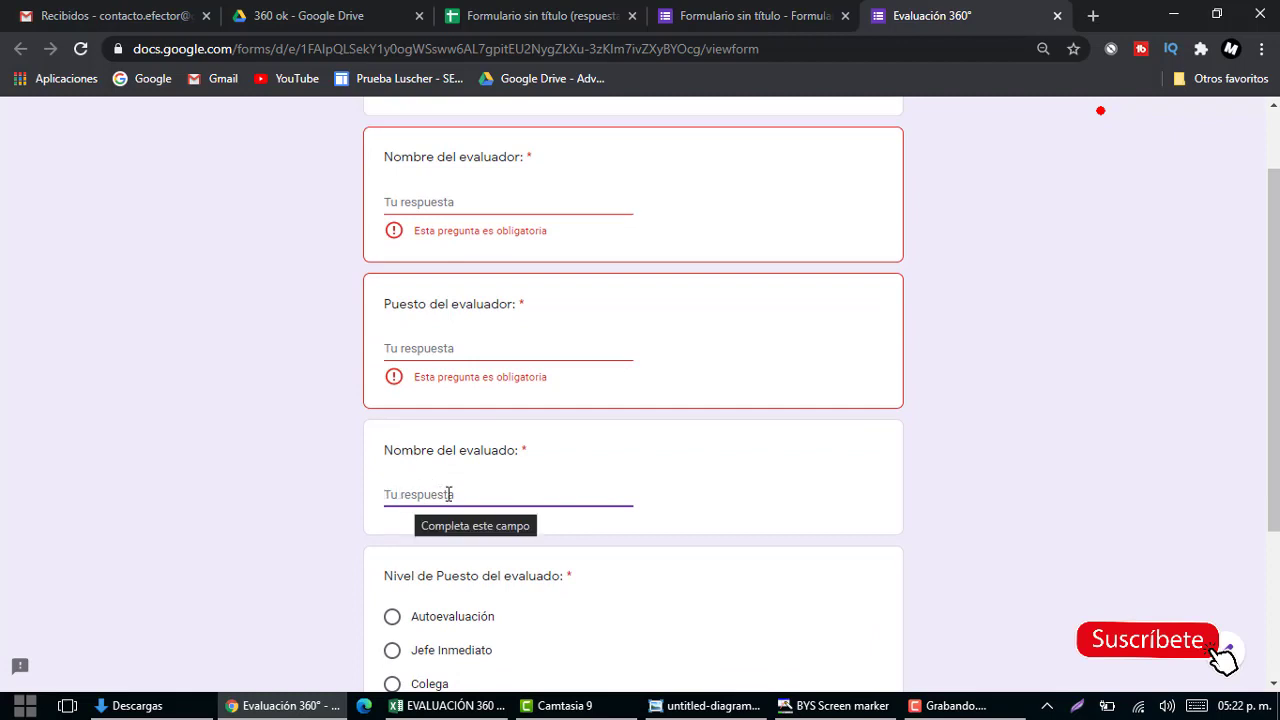
scroll(310, 512, down, 3)
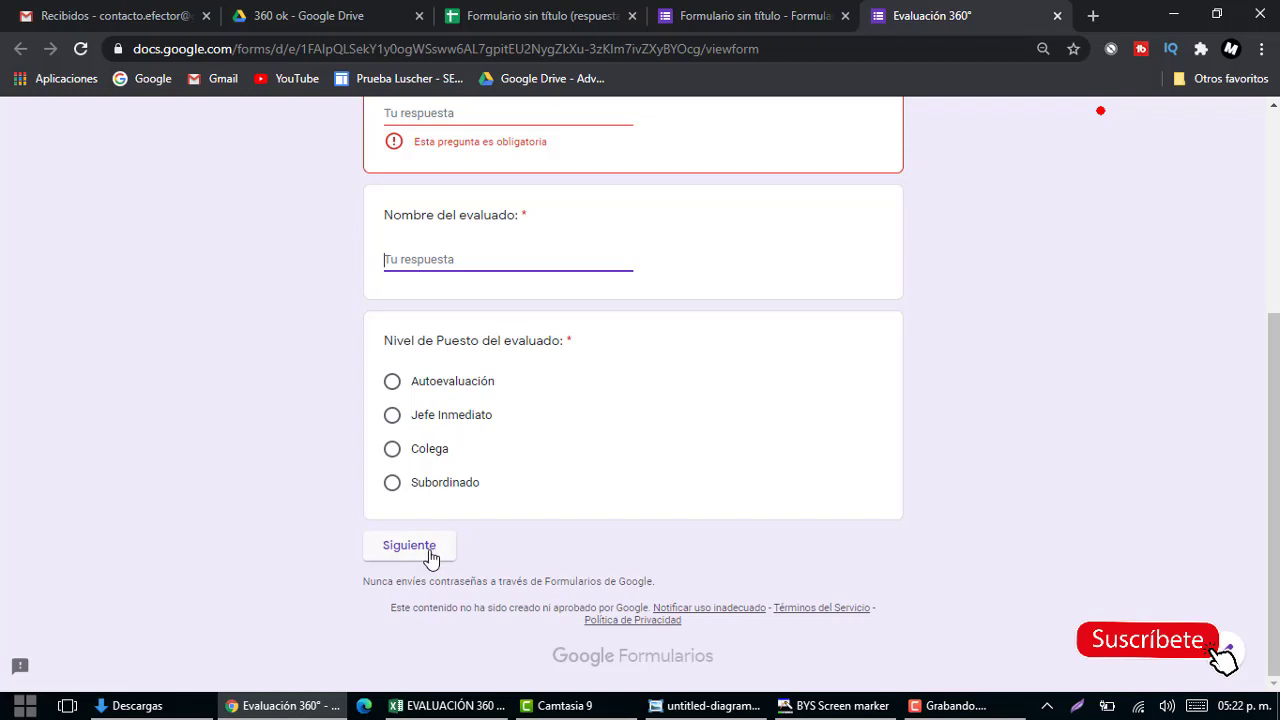
click(392, 555)
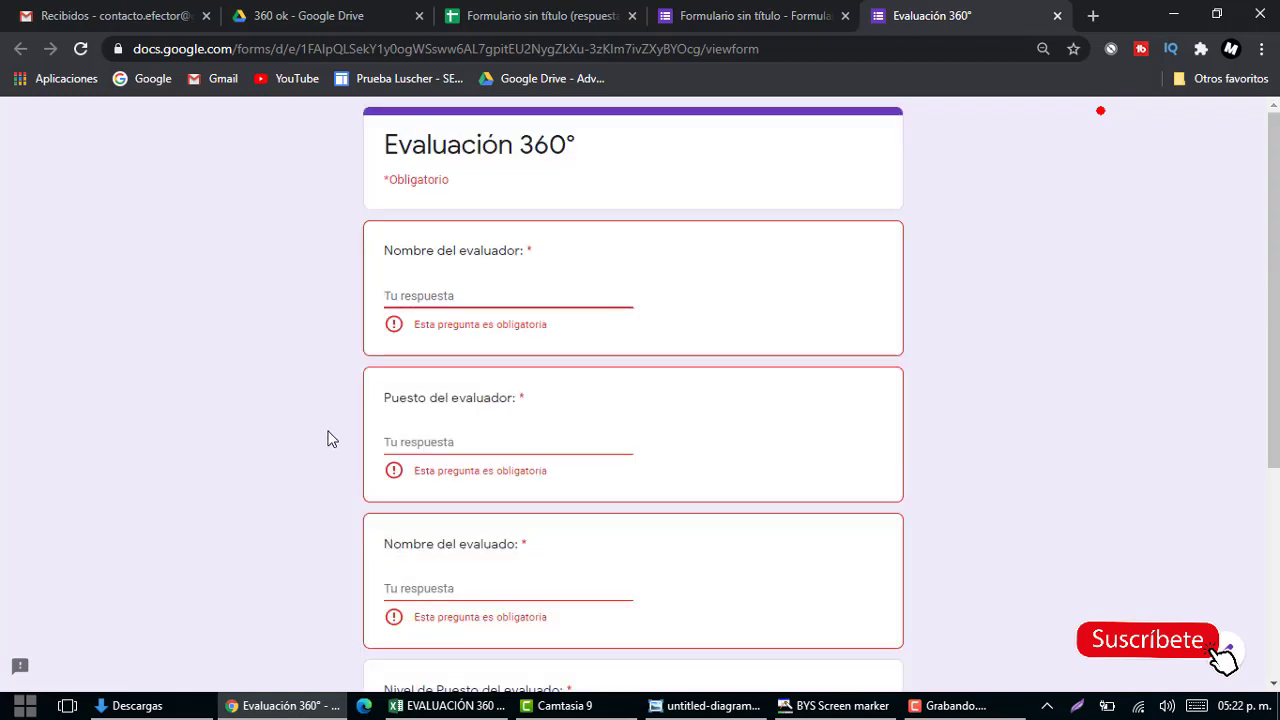
scroll(332, 440, down, 1)
scroll(340, 425, down, 2)
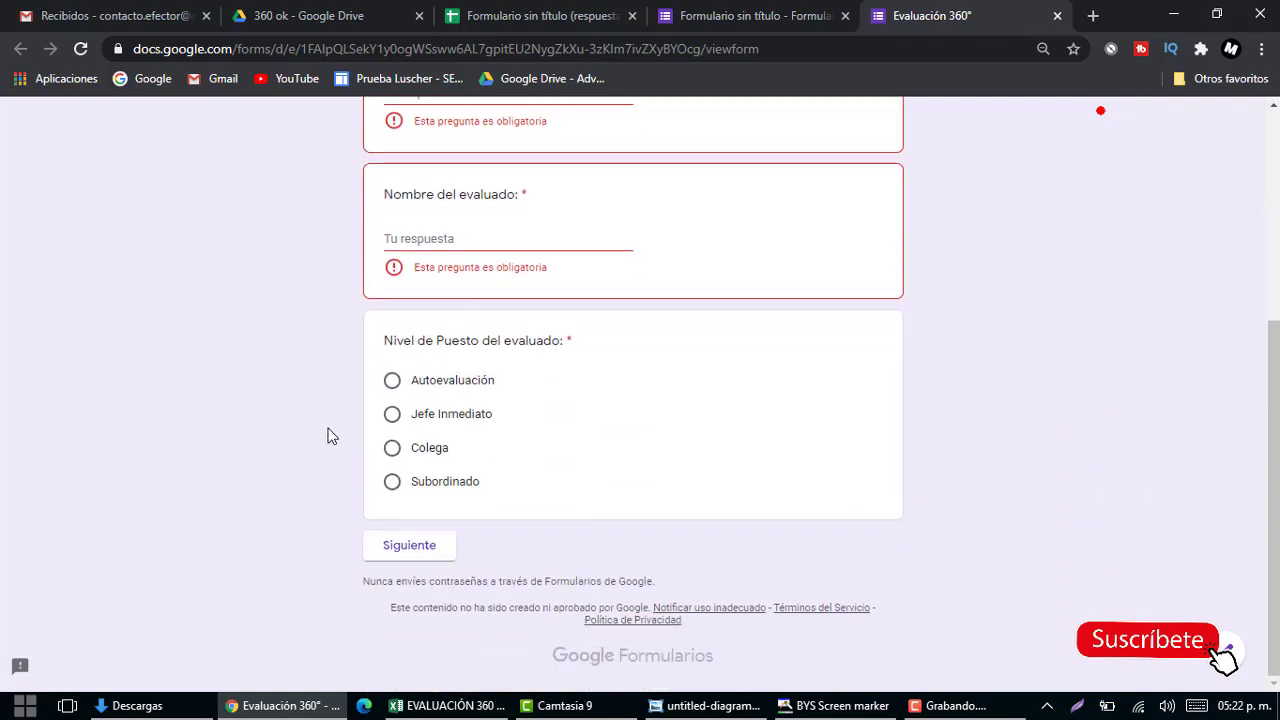
scroll(351, 406, up, 3)
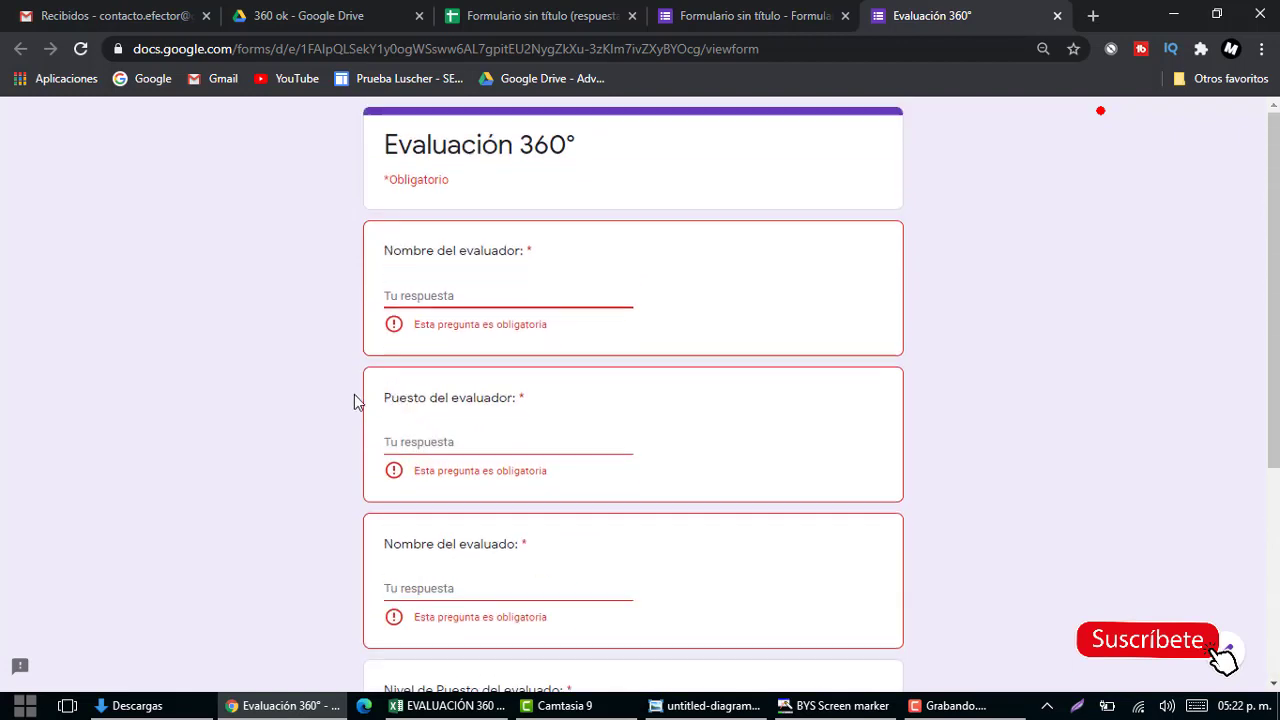
Answer 's' for evaluator name, evaluator position and evaluated name, choose Colega, and continue.
click(430, 298)
text(s)
click(457, 420)
text(s)
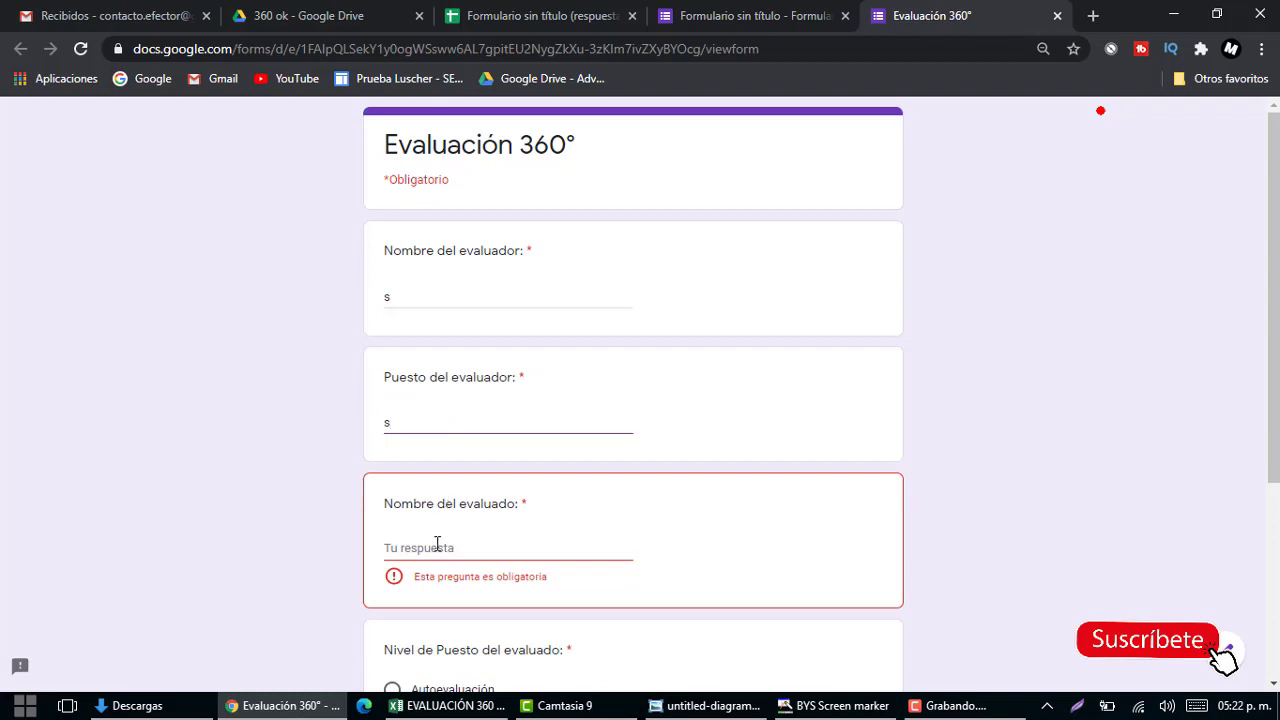
click(437, 543)
text(s)
scroll(430, 540, down, 3)
click(382, 457)
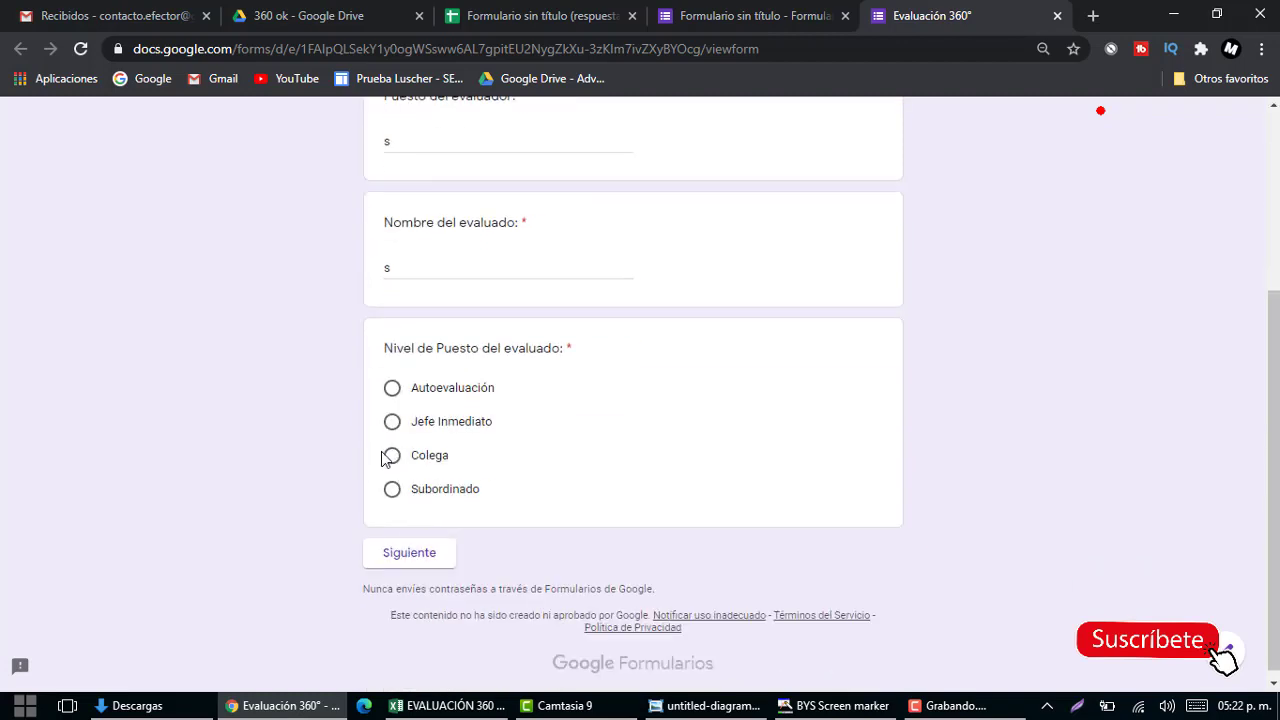
click(392, 457)
click(434, 560)
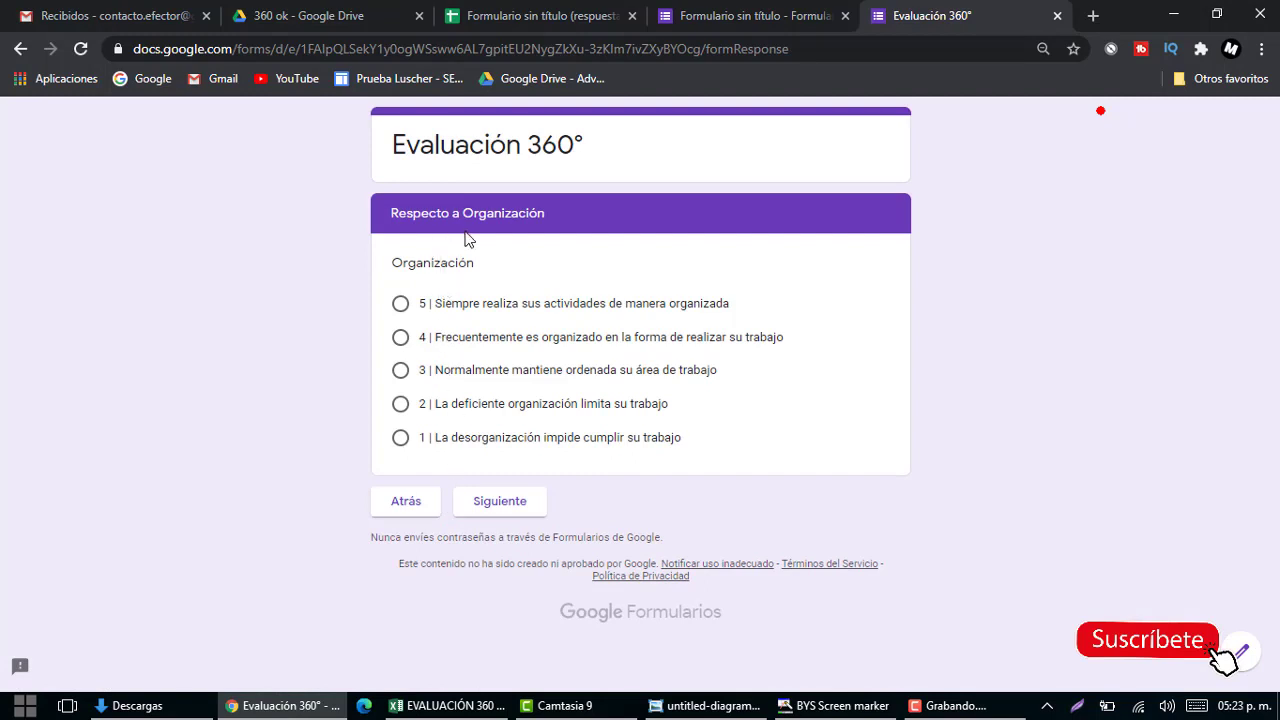
Advance from Organización through Eficiencia, Iniciativa, Calidad, Trabajo en equipo to Comunicación.
click(509, 509)
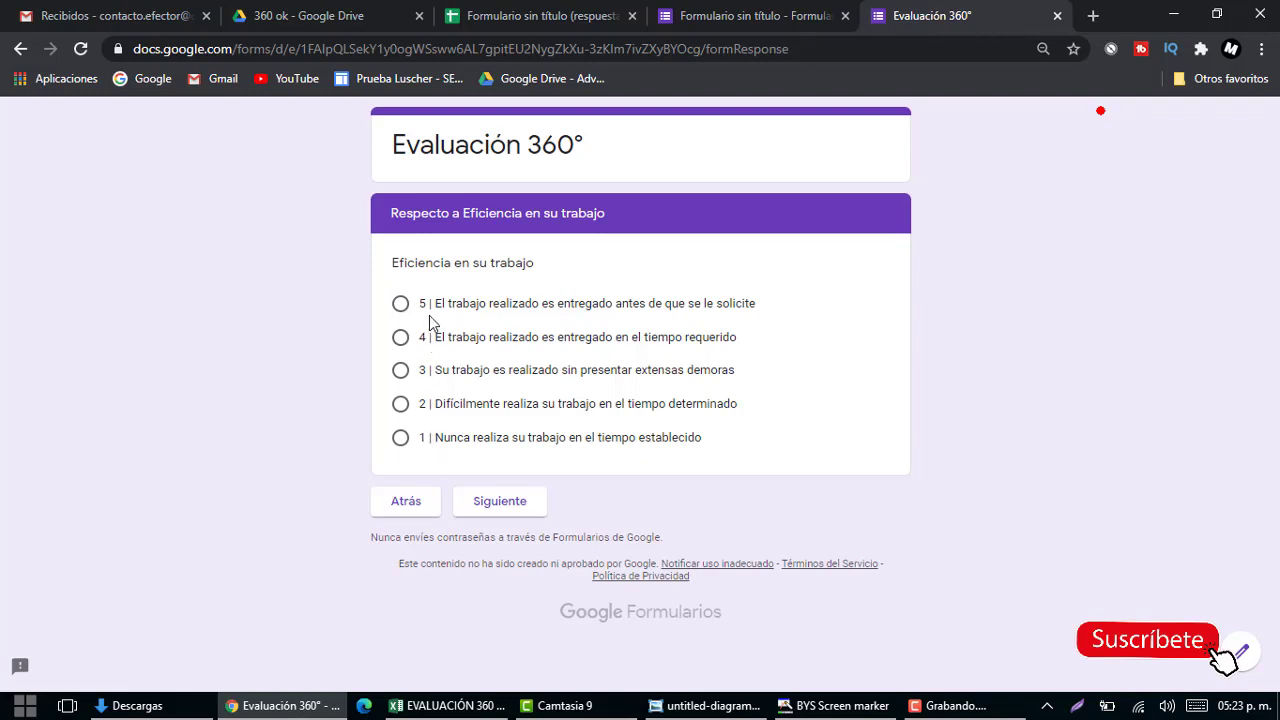
click(483, 507)
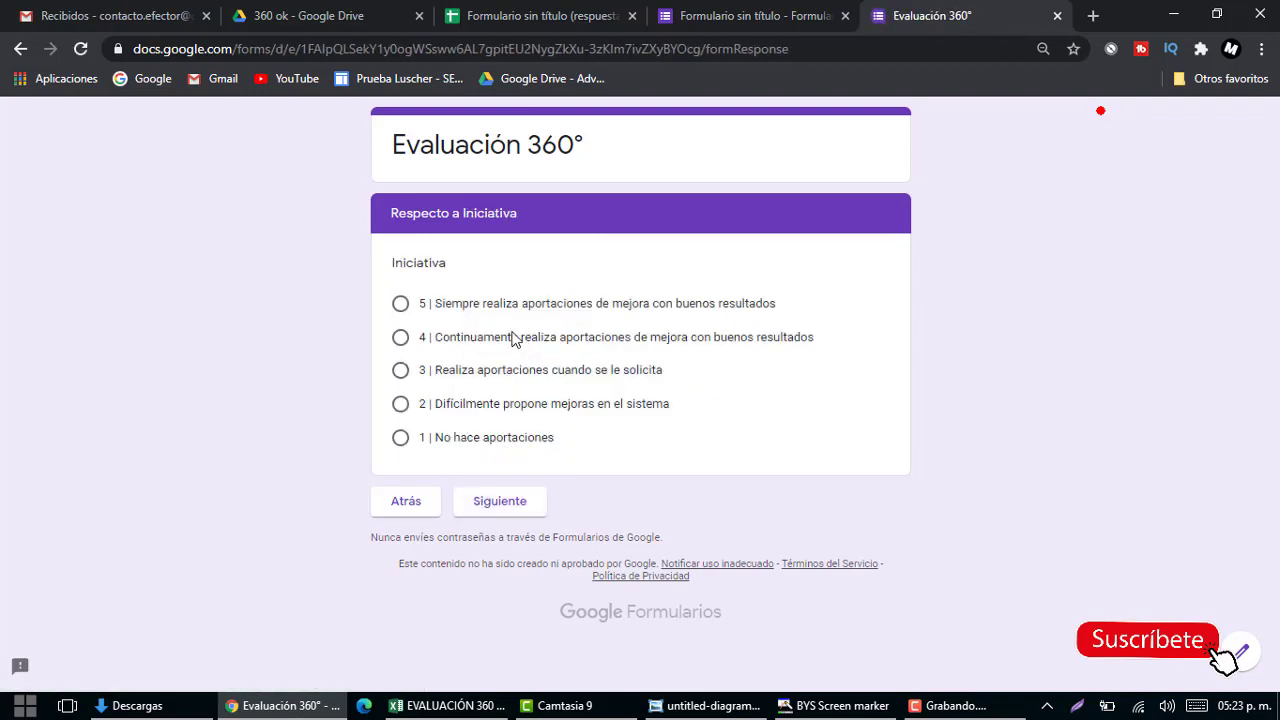
click(488, 505)
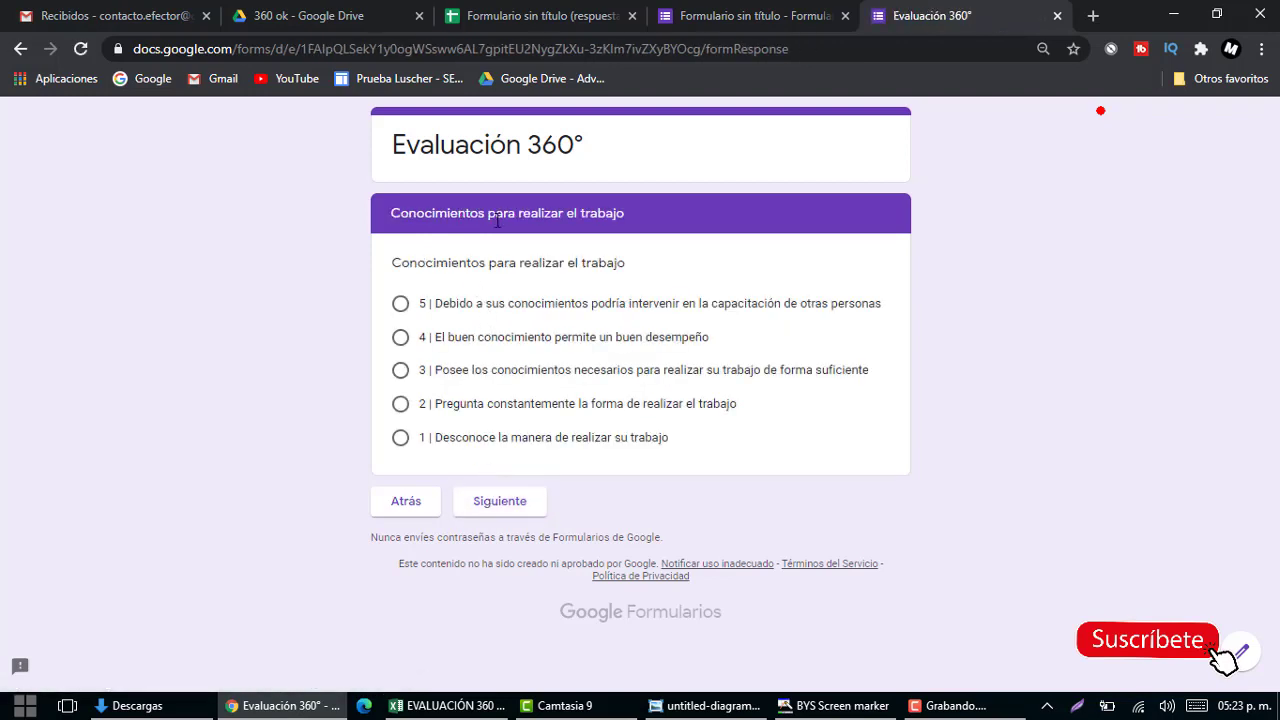
click(503, 510)
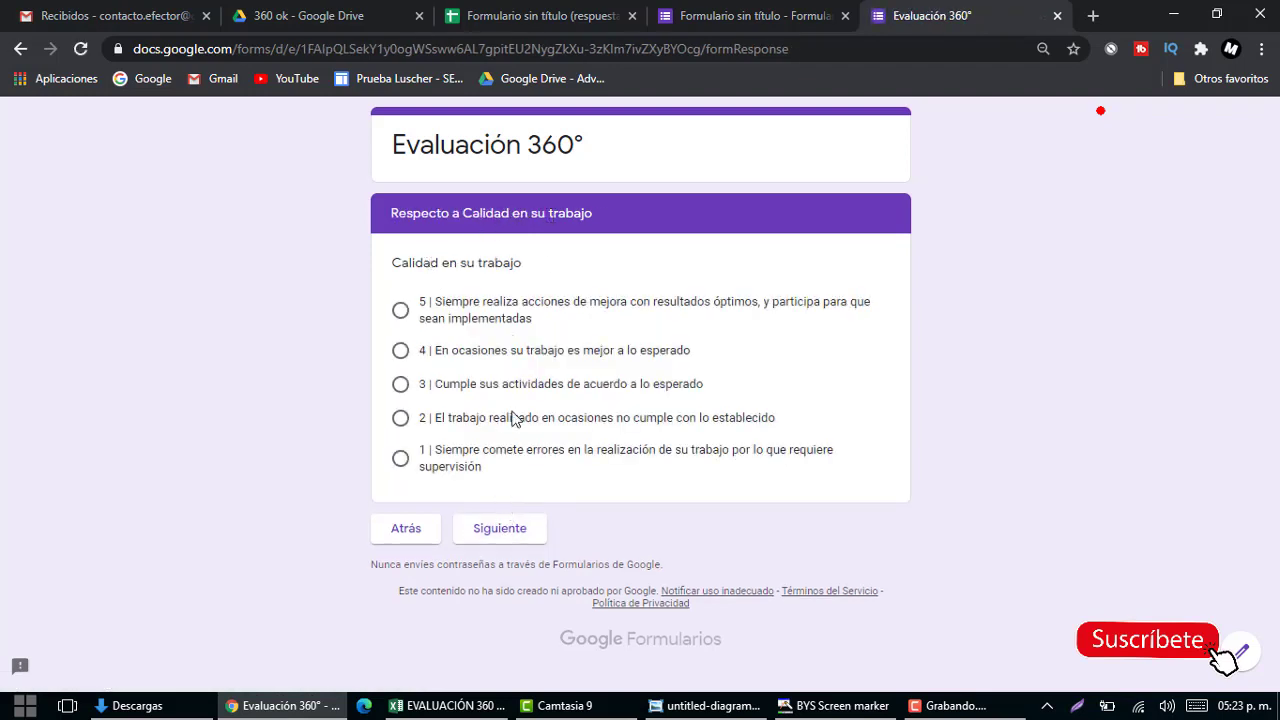
click(502, 530)
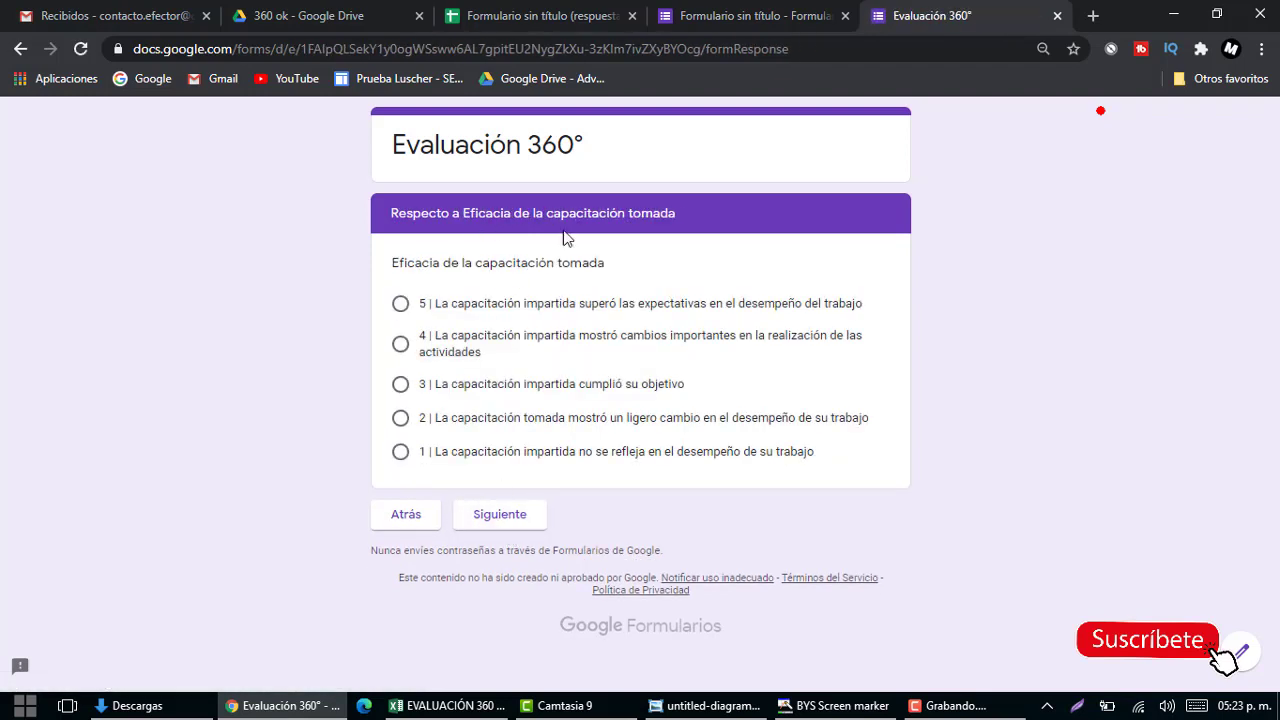
click(508, 518)
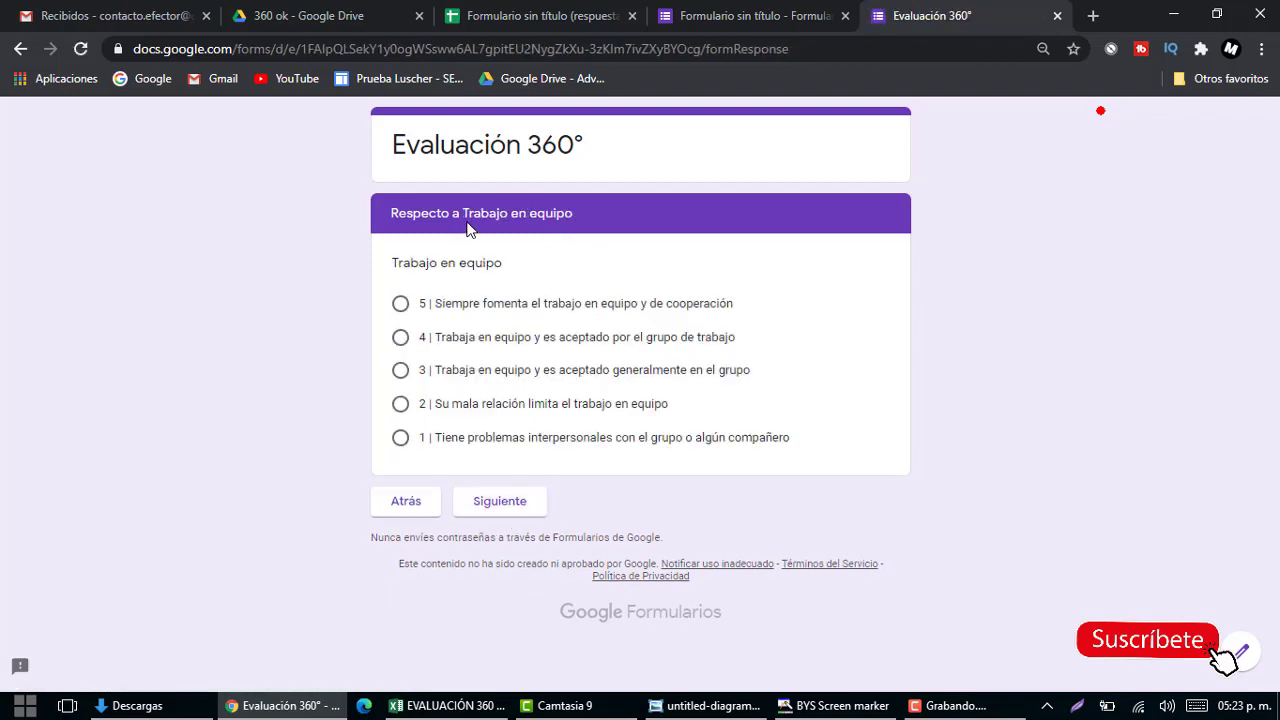
click(490, 507)
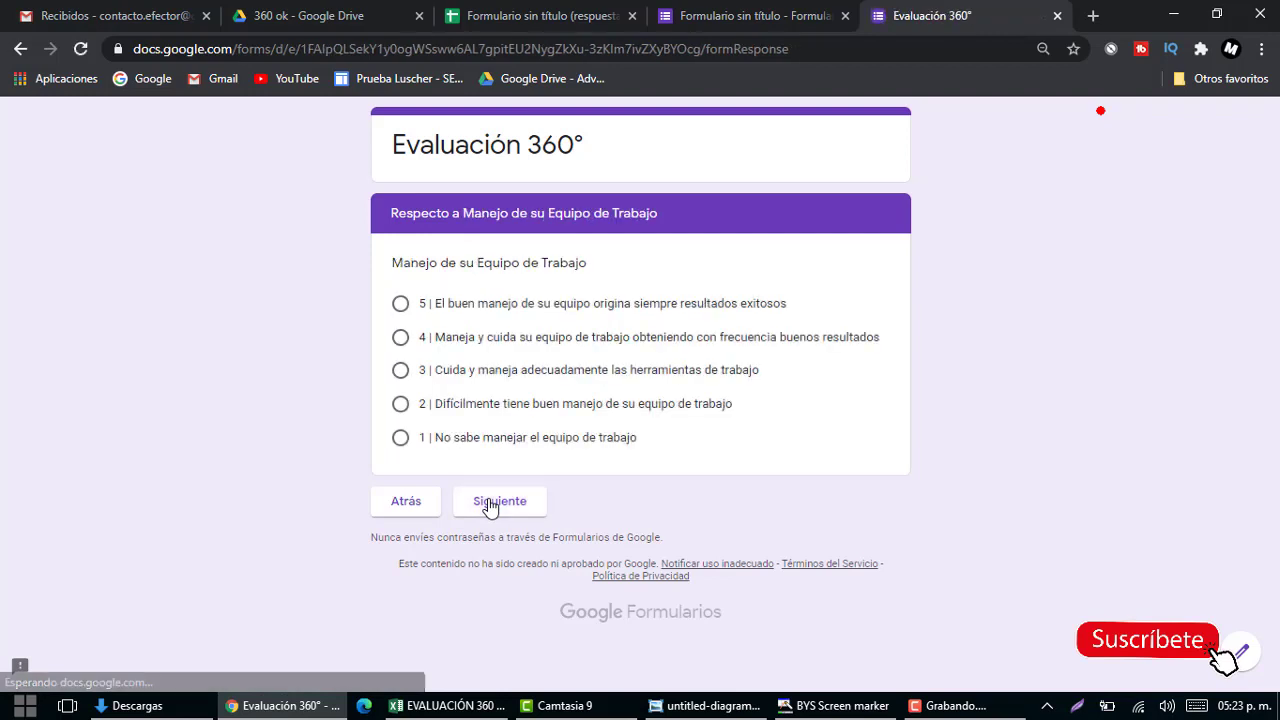
click(490, 507)
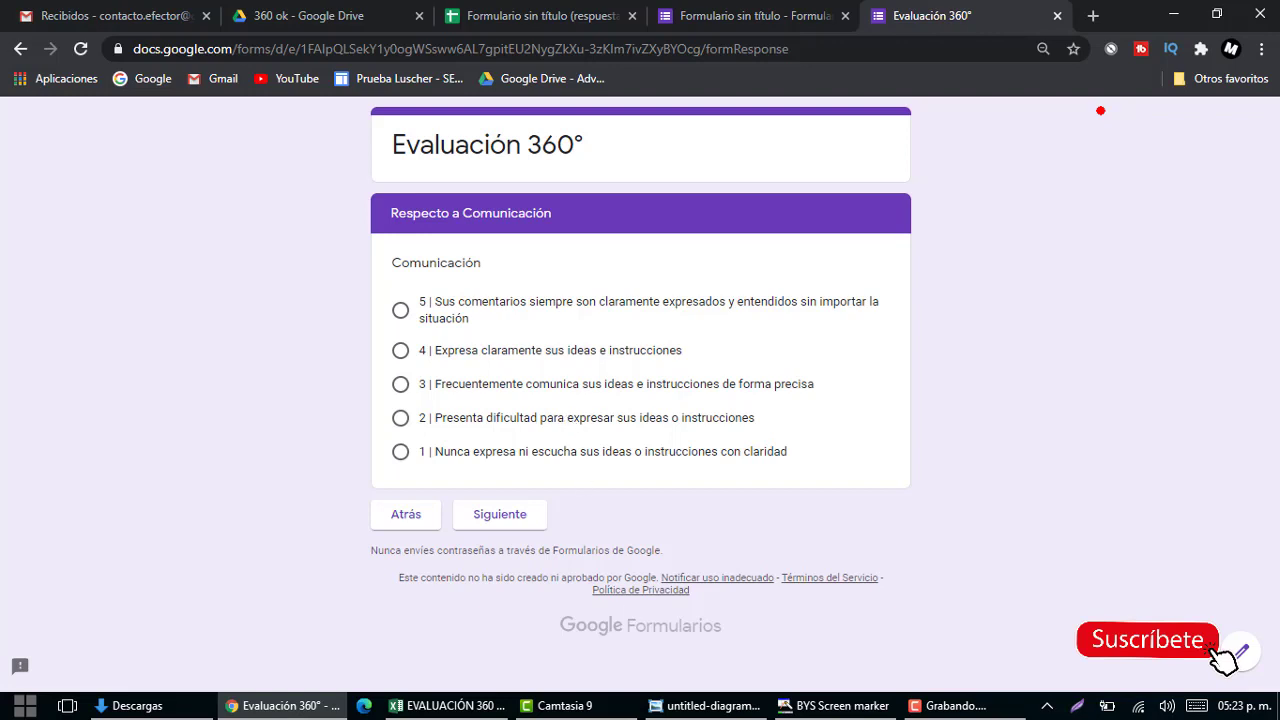
Glance at the 360° diagram, then return to the form's response spreadsheet.
click(705, 705)
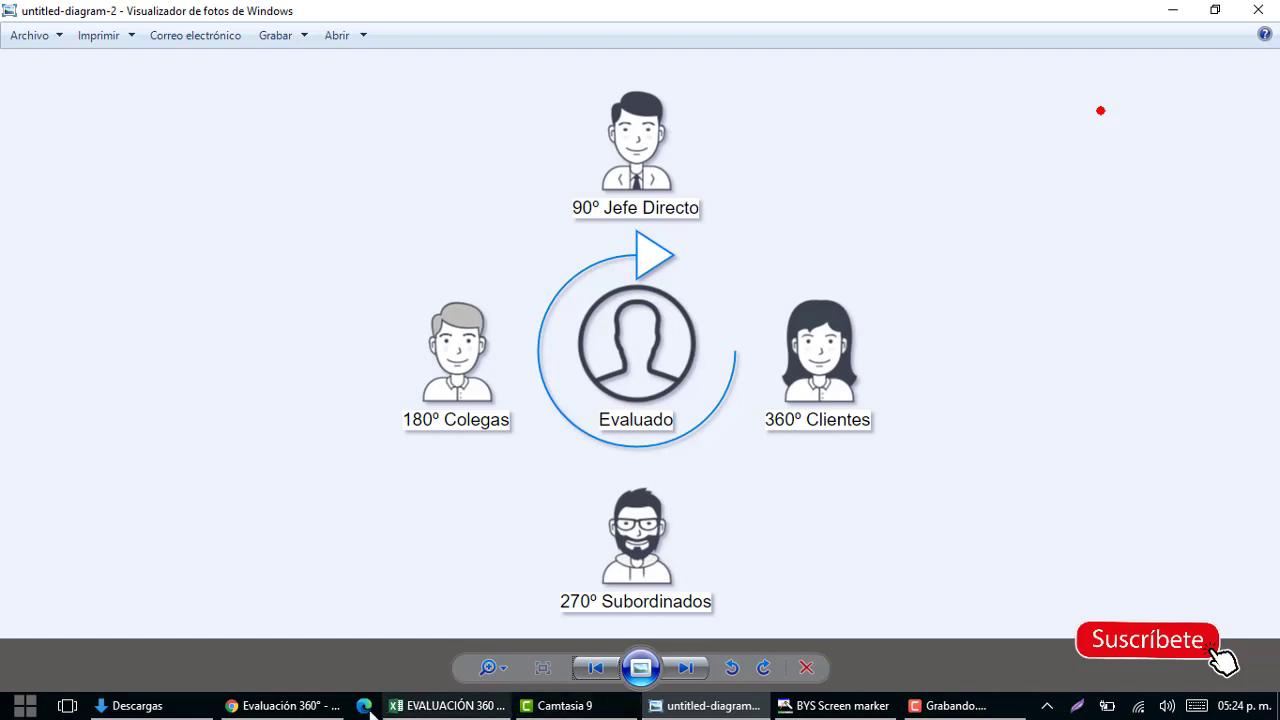
click(285, 705)
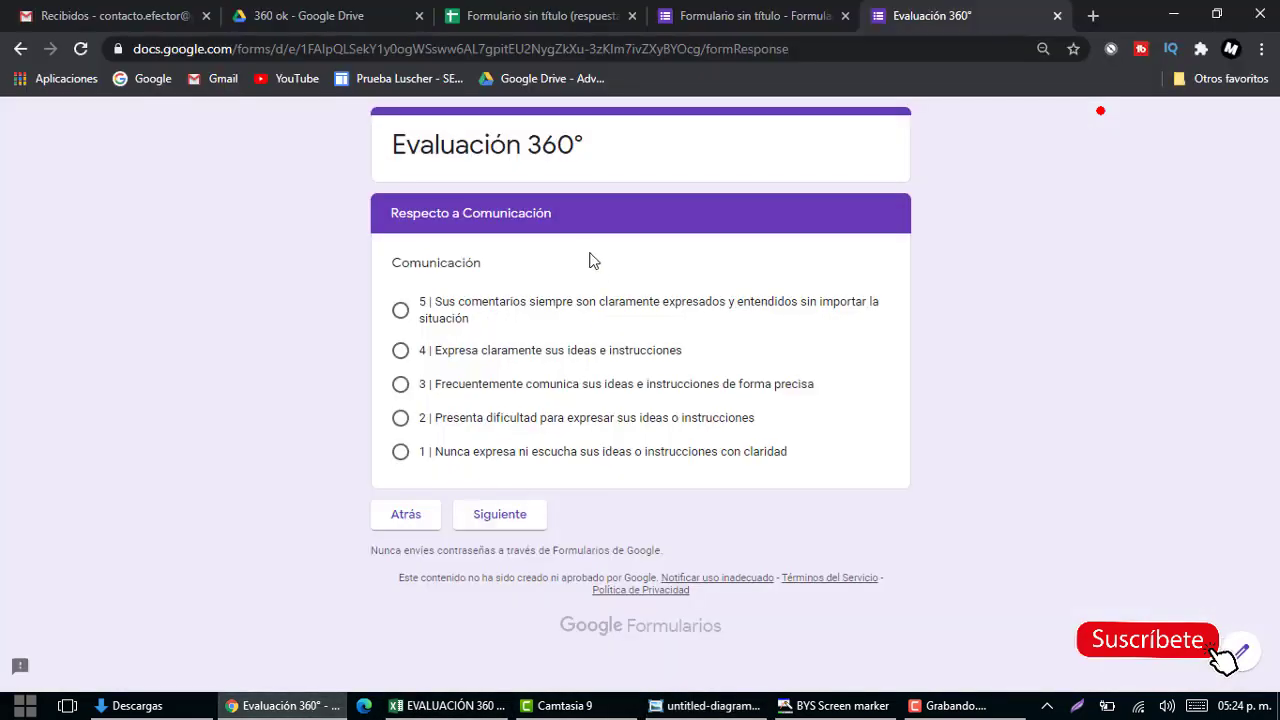
click(528, 14)
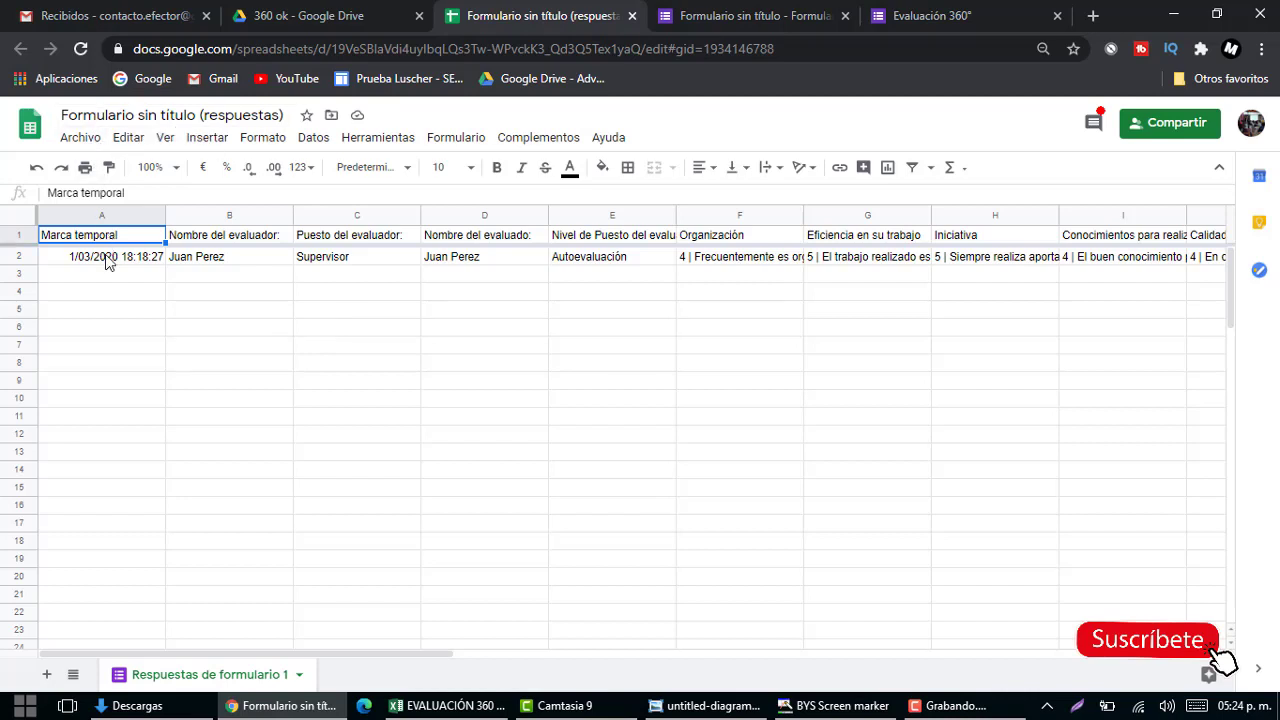
Check the row 2 response fields (names, Autoevaluación level) and select the whole row from A2 for copying.
drag(110, 260, 670, 258)
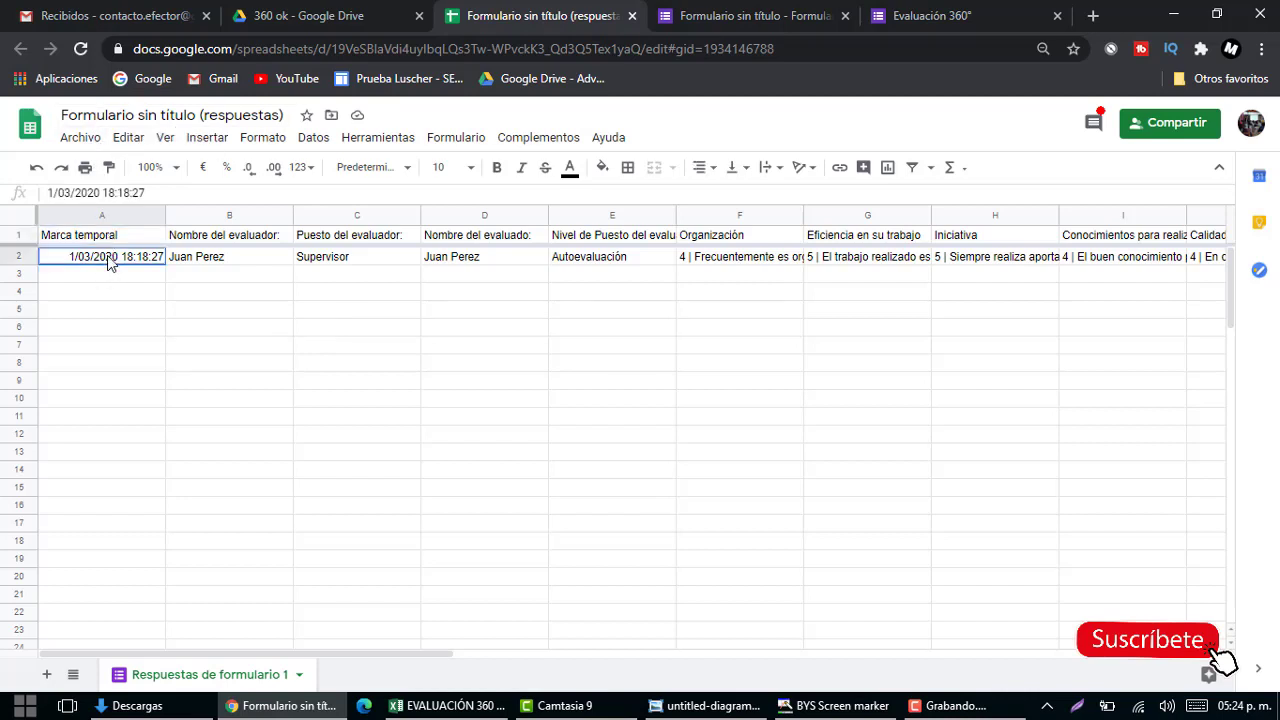
click(243, 257)
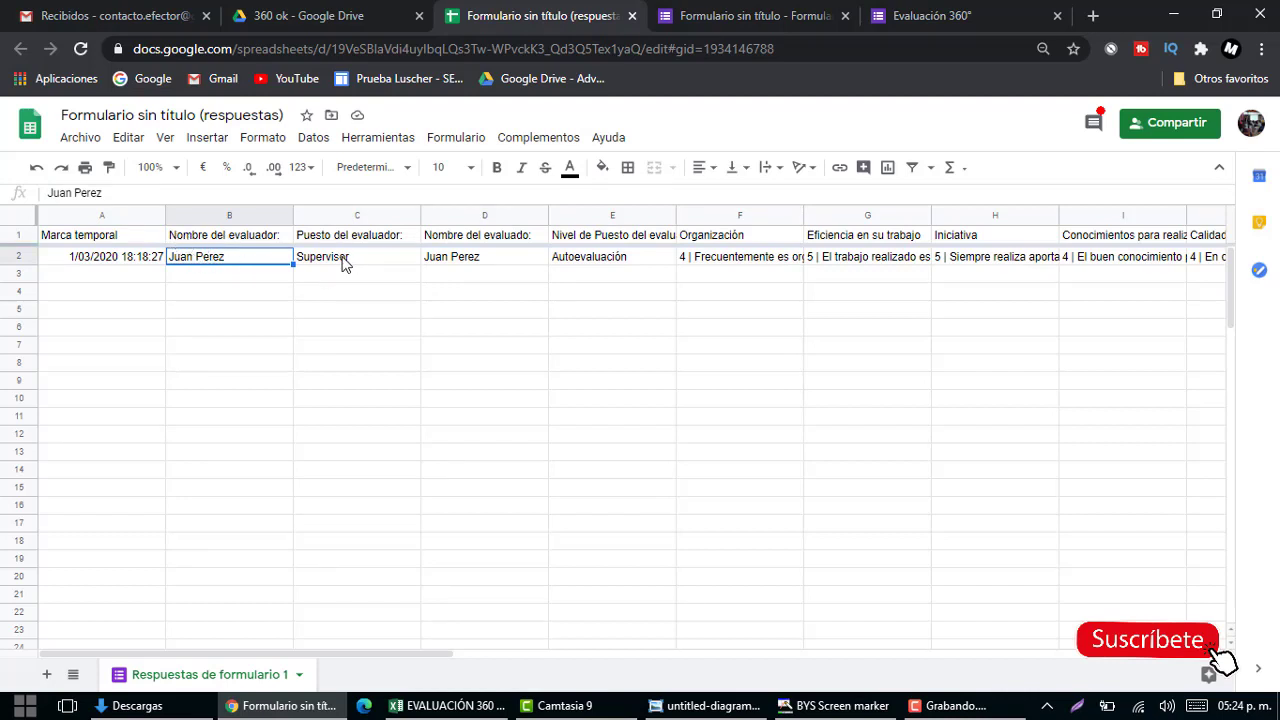
click(467, 265)
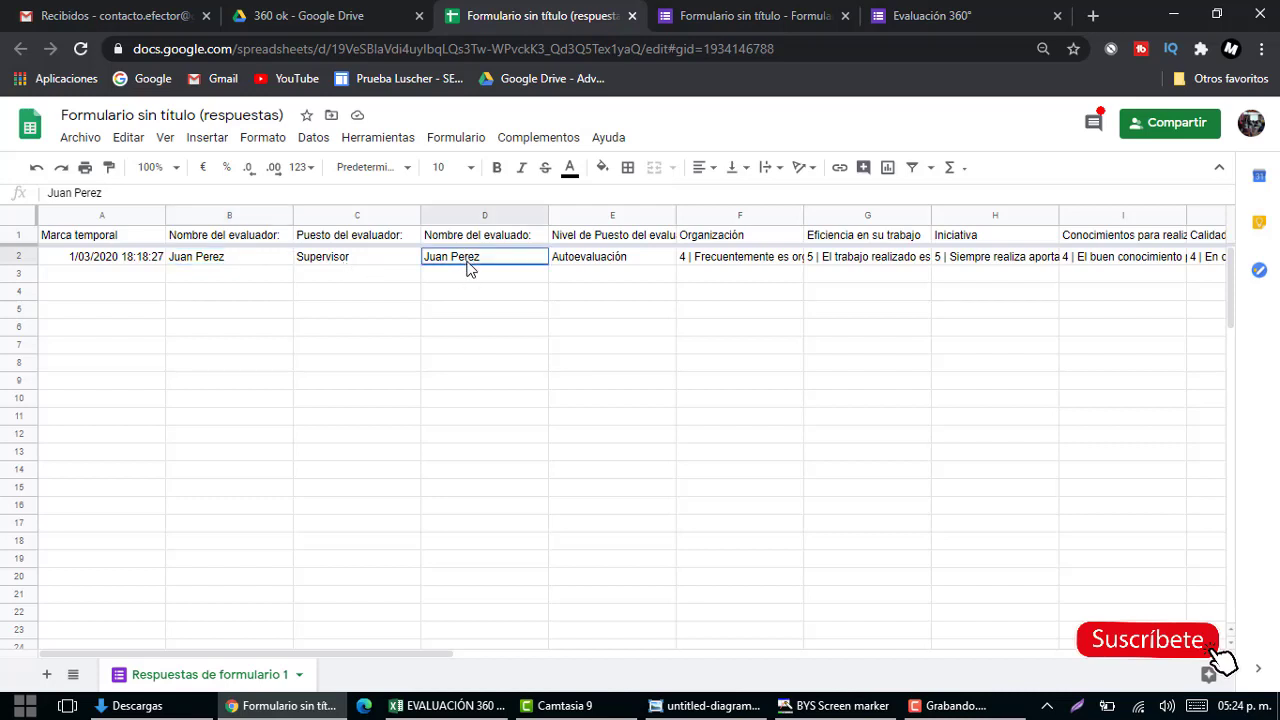
click(577, 265)
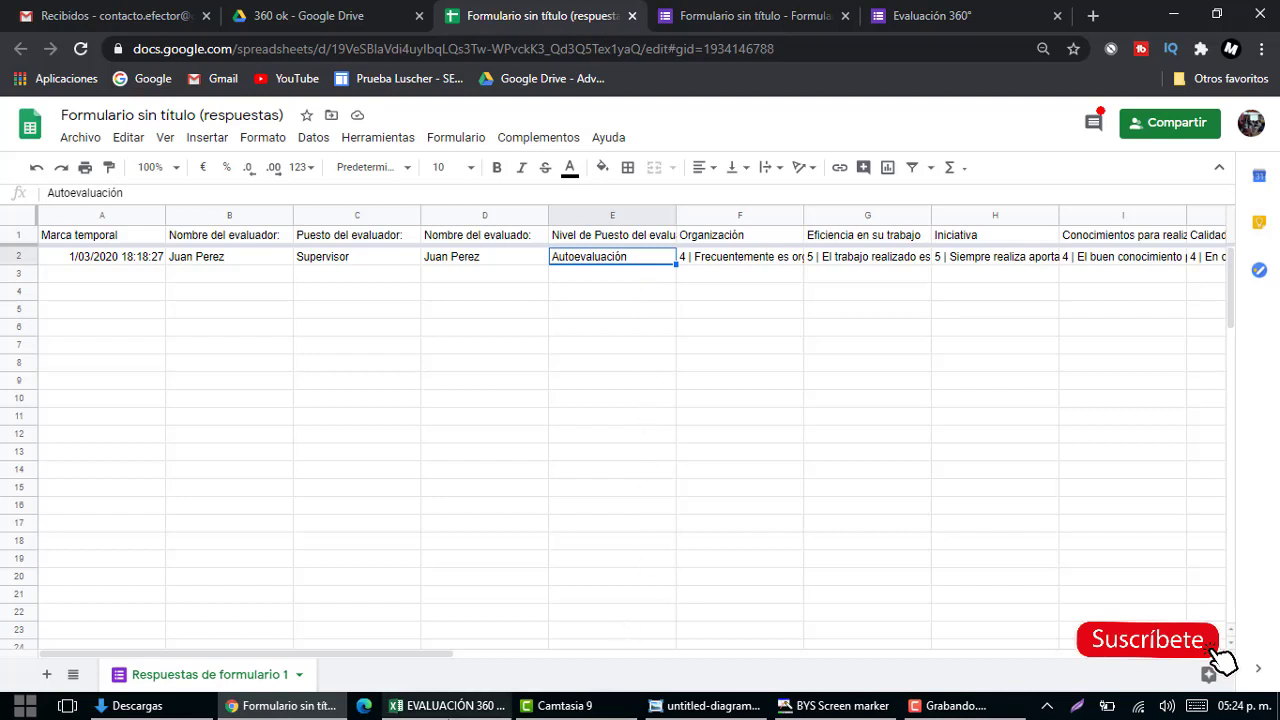
click(118, 259)
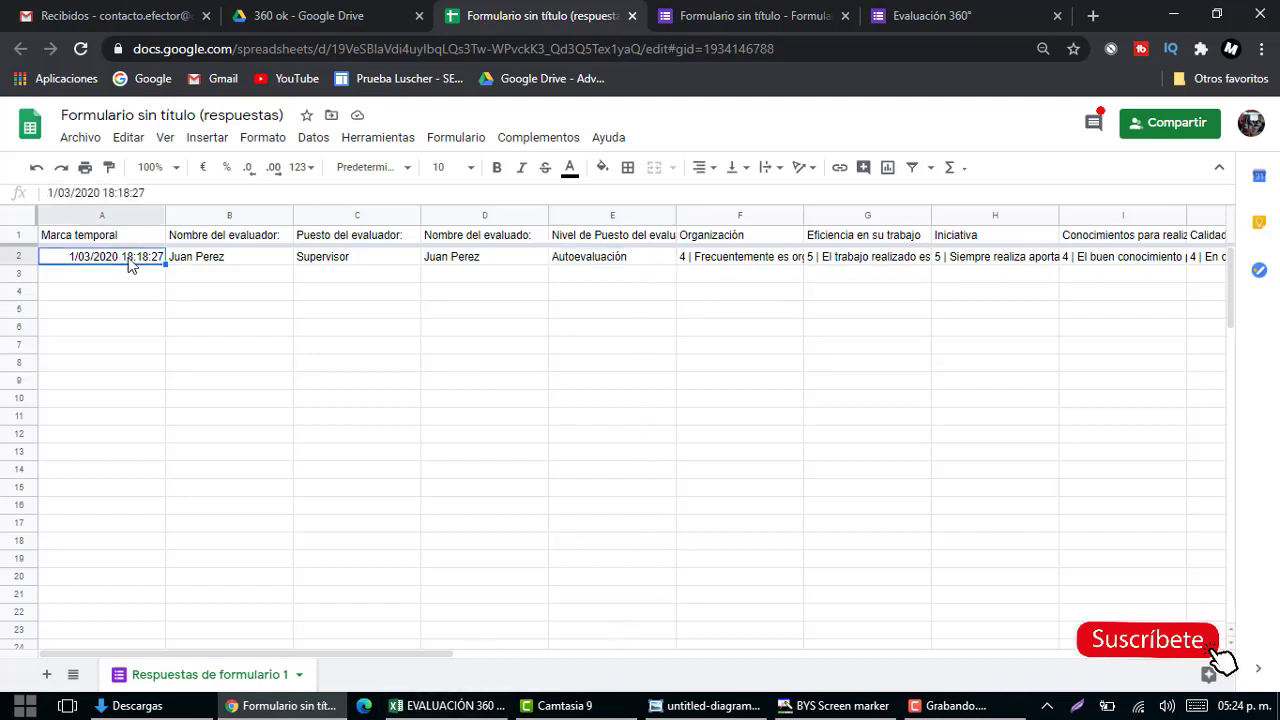
key(ctrl+shift+Right)
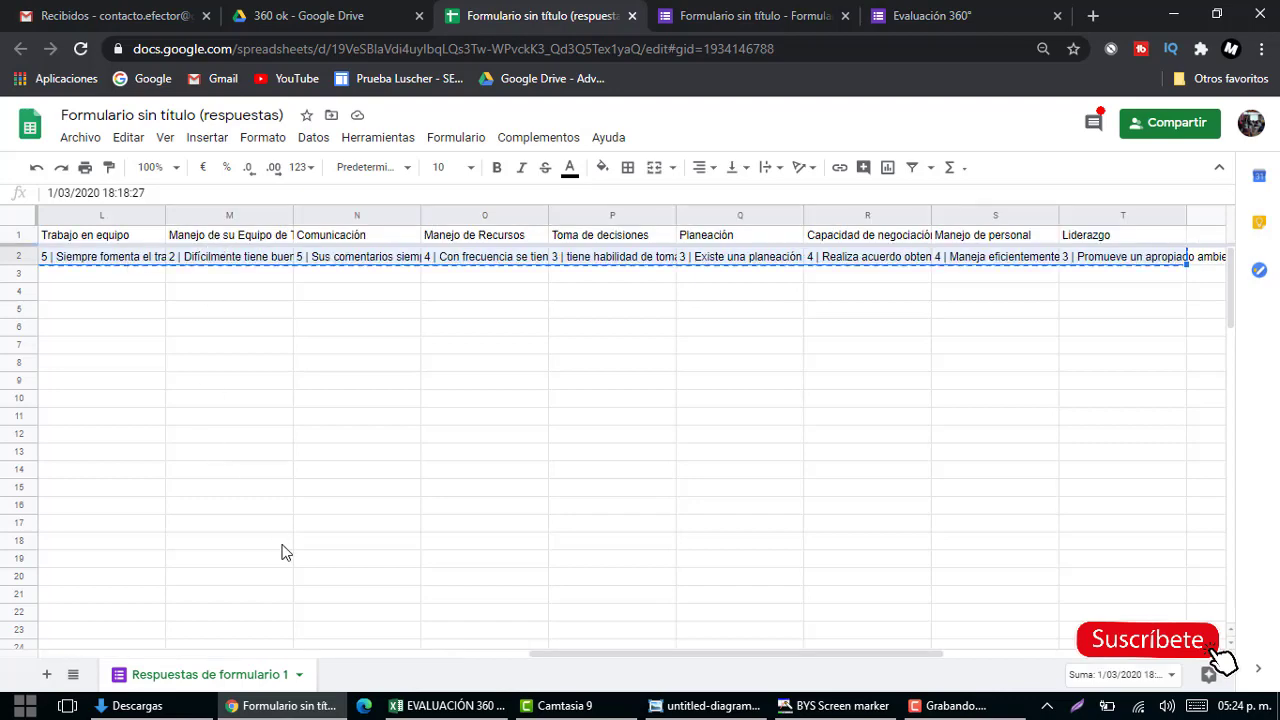
click(406, 708)
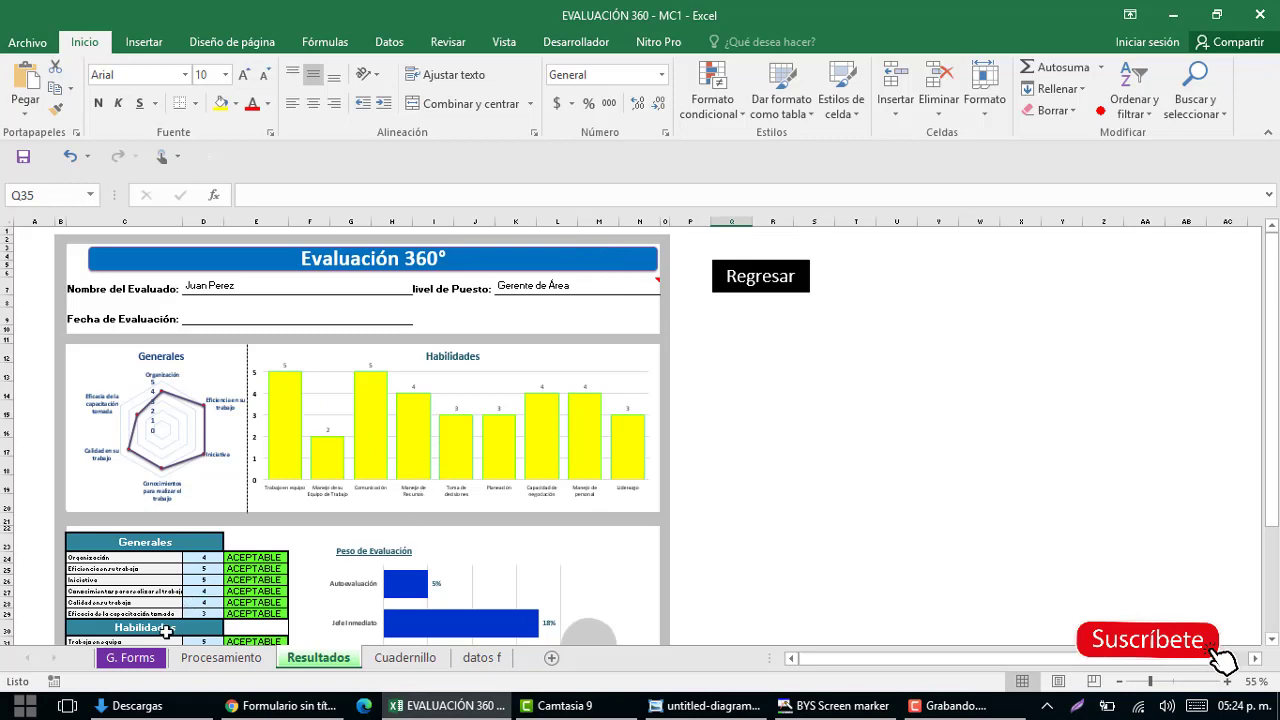
Expand the G. Forms sheet rows and browse the Autoevaluación, Jefe Inmediato, colegas and subordinados sections.
click(128, 660)
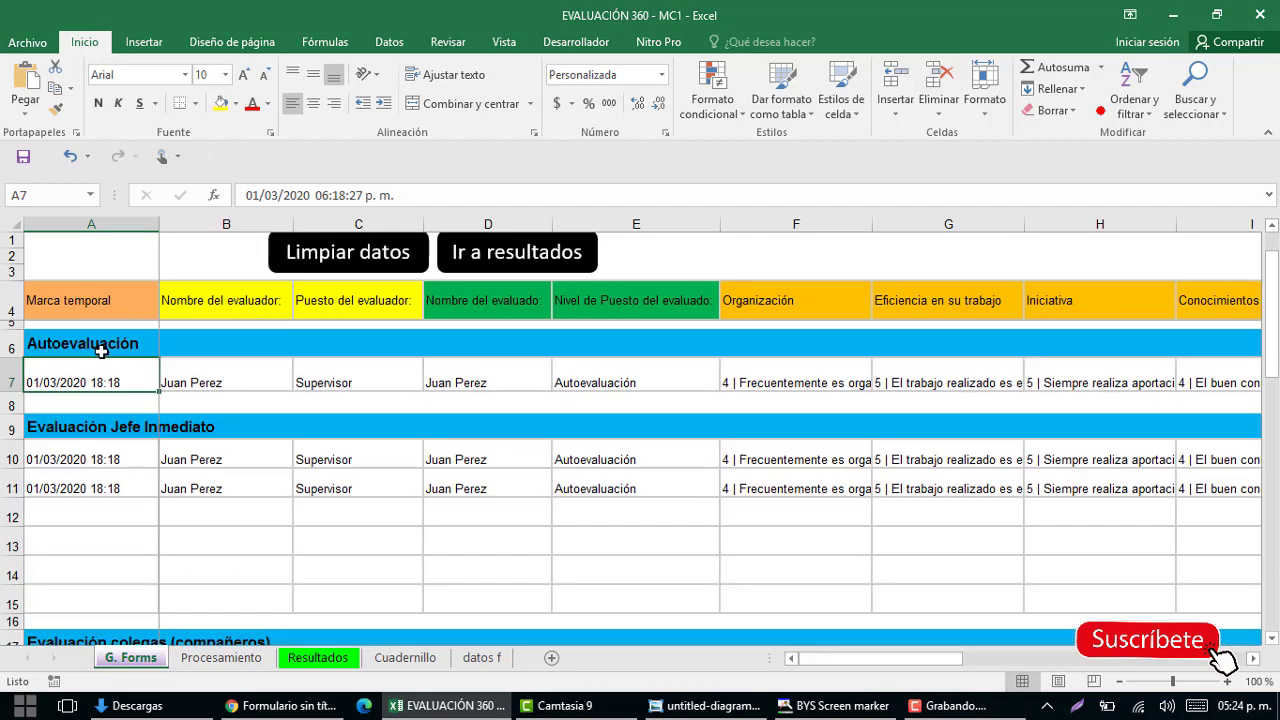
click(88, 343)
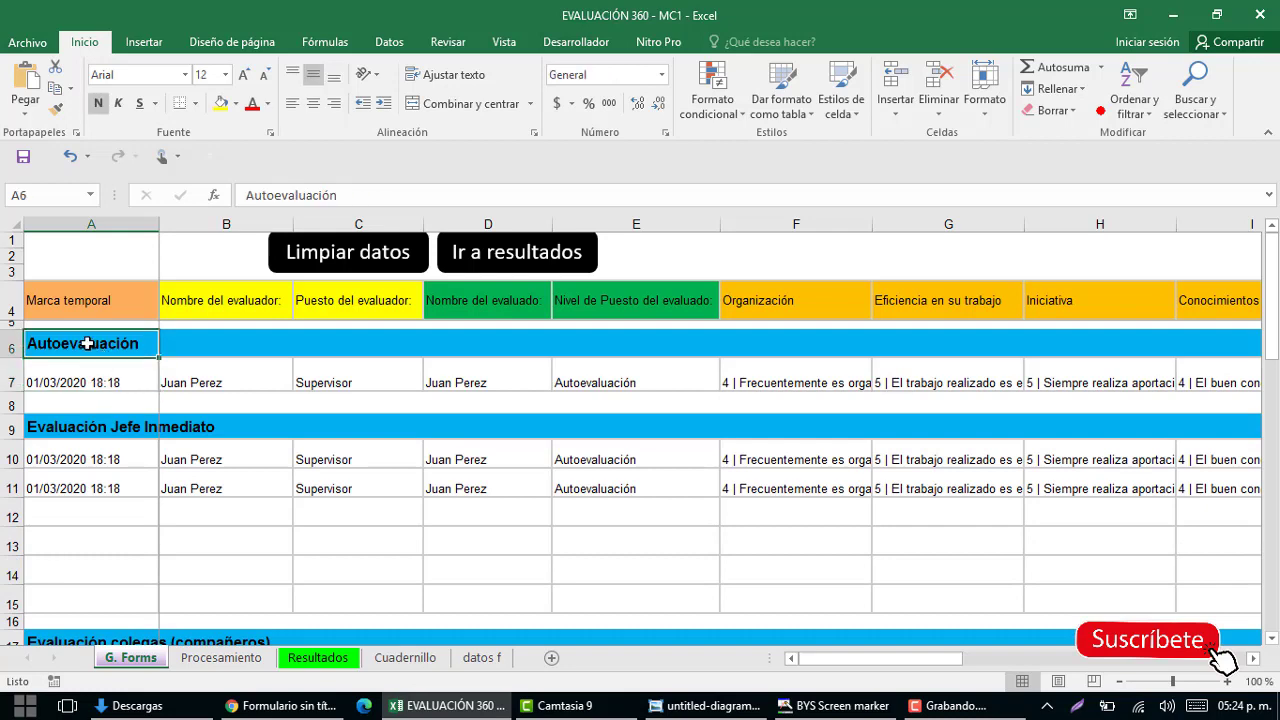
click(91, 425)
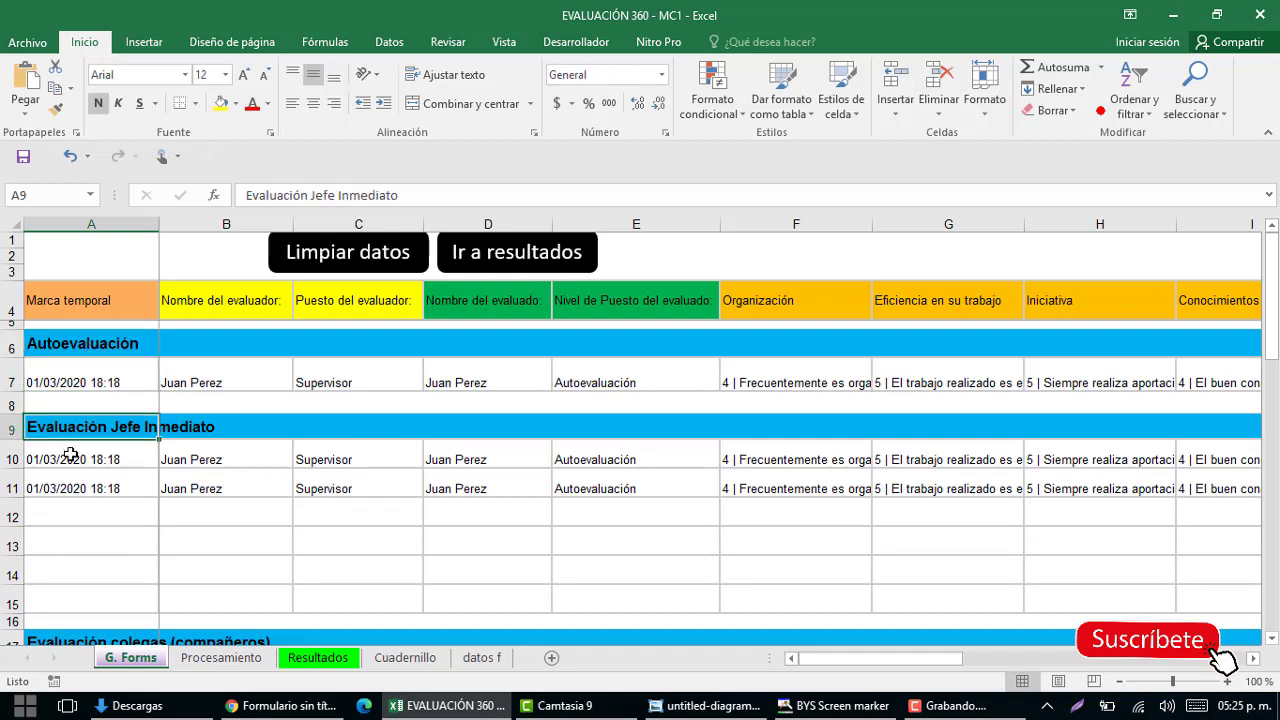
click(78, 493)
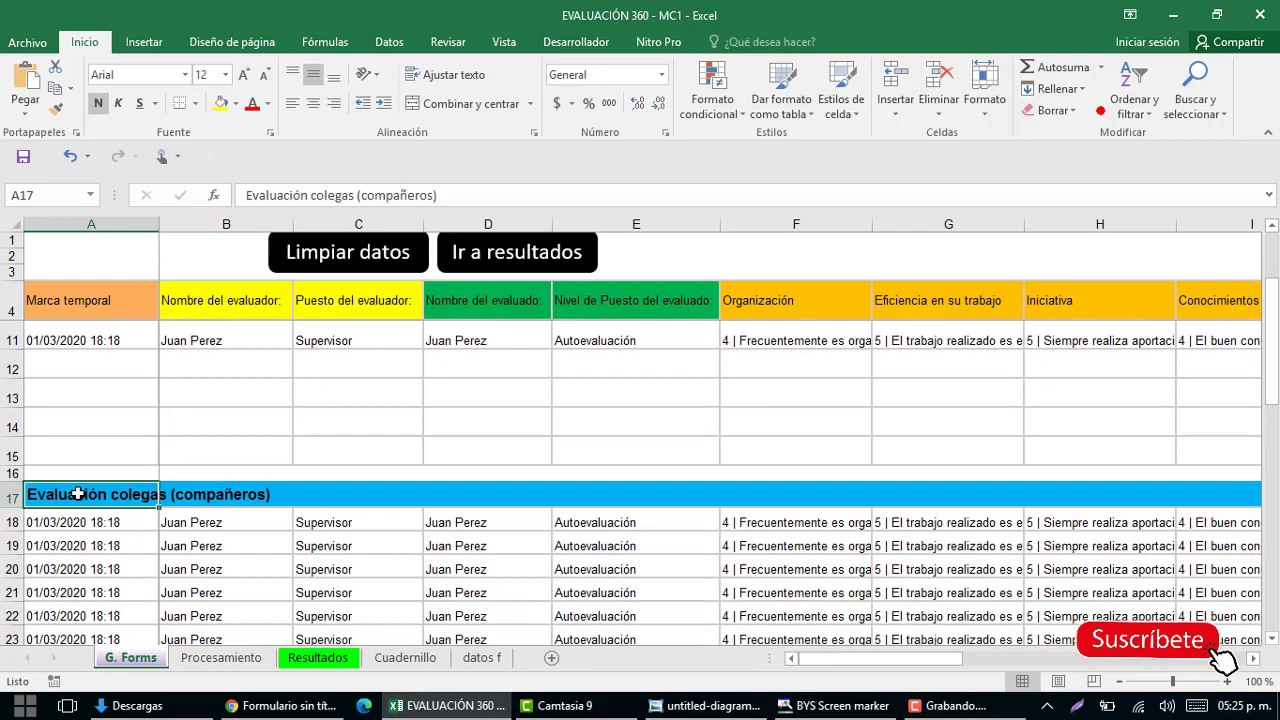
scroll(78, 493, down, 4)
scroll(77, 480, down, 3)
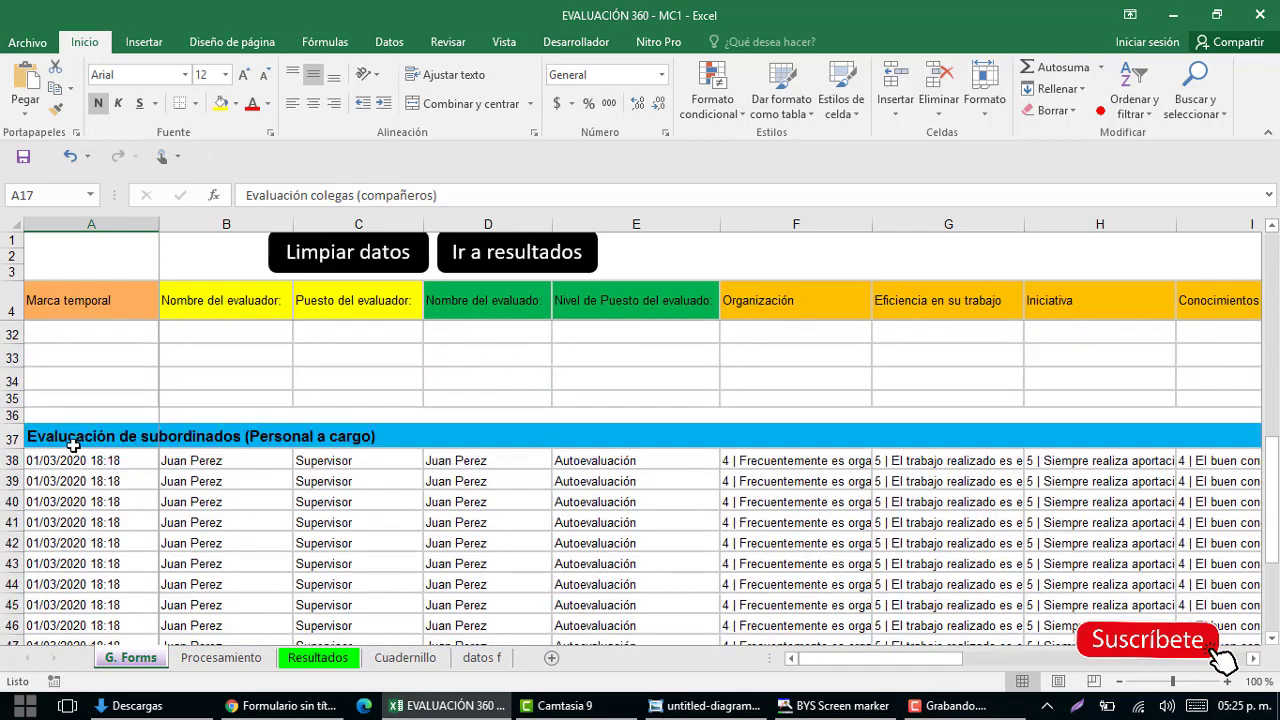
click(73, 444)
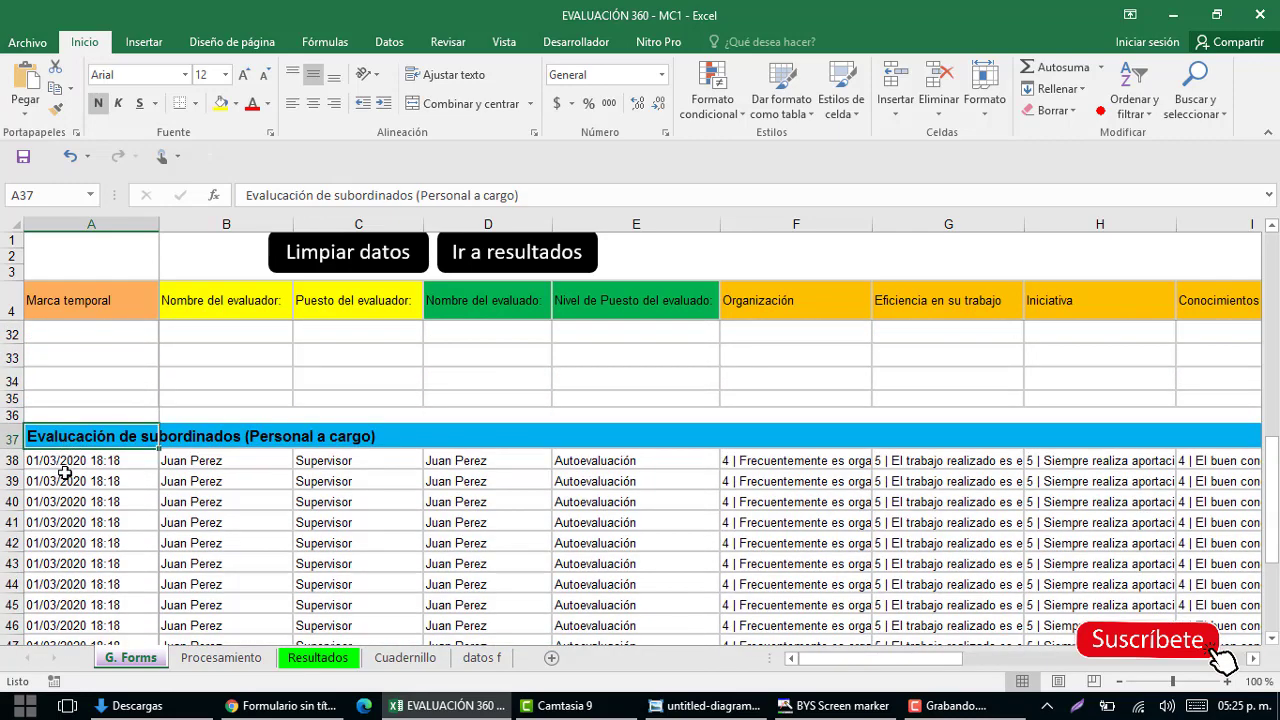
scroll(60, 476, down, 1)
scroll(64, 474, down, 1)
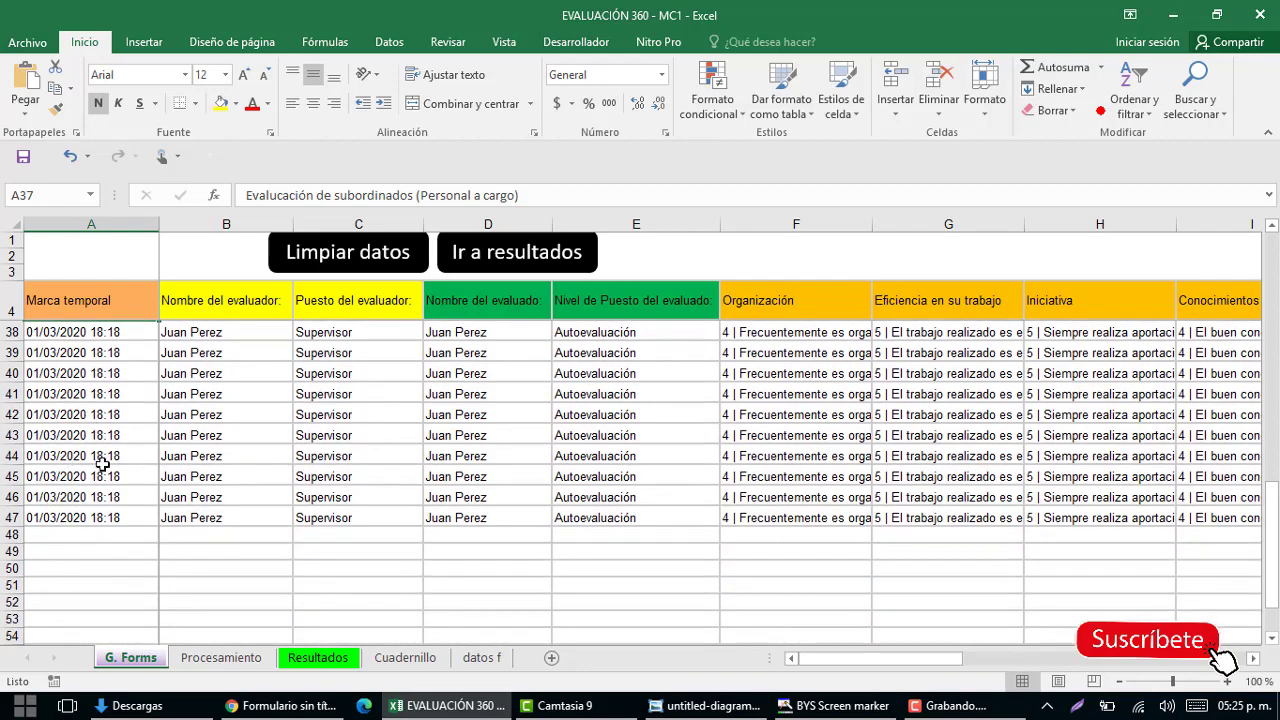
scroll(100, 460, up, 9)
scroll(103, 463, up, 2)
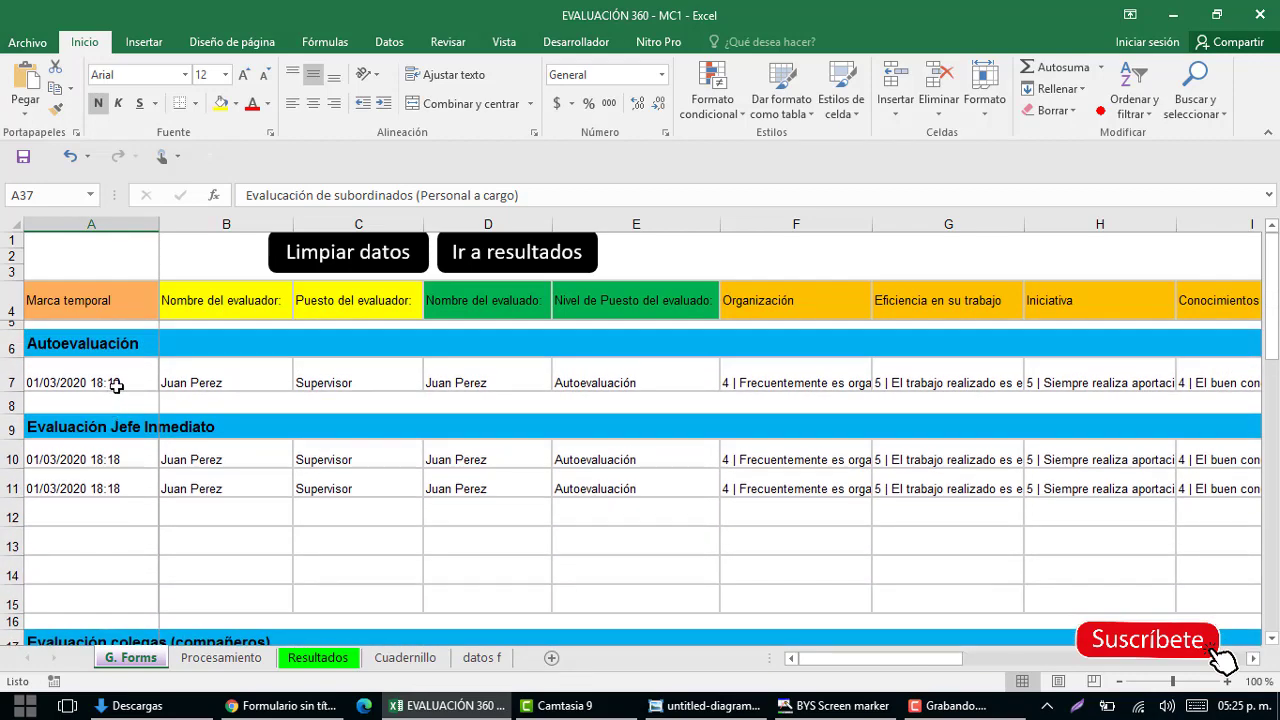
click(116, 385)
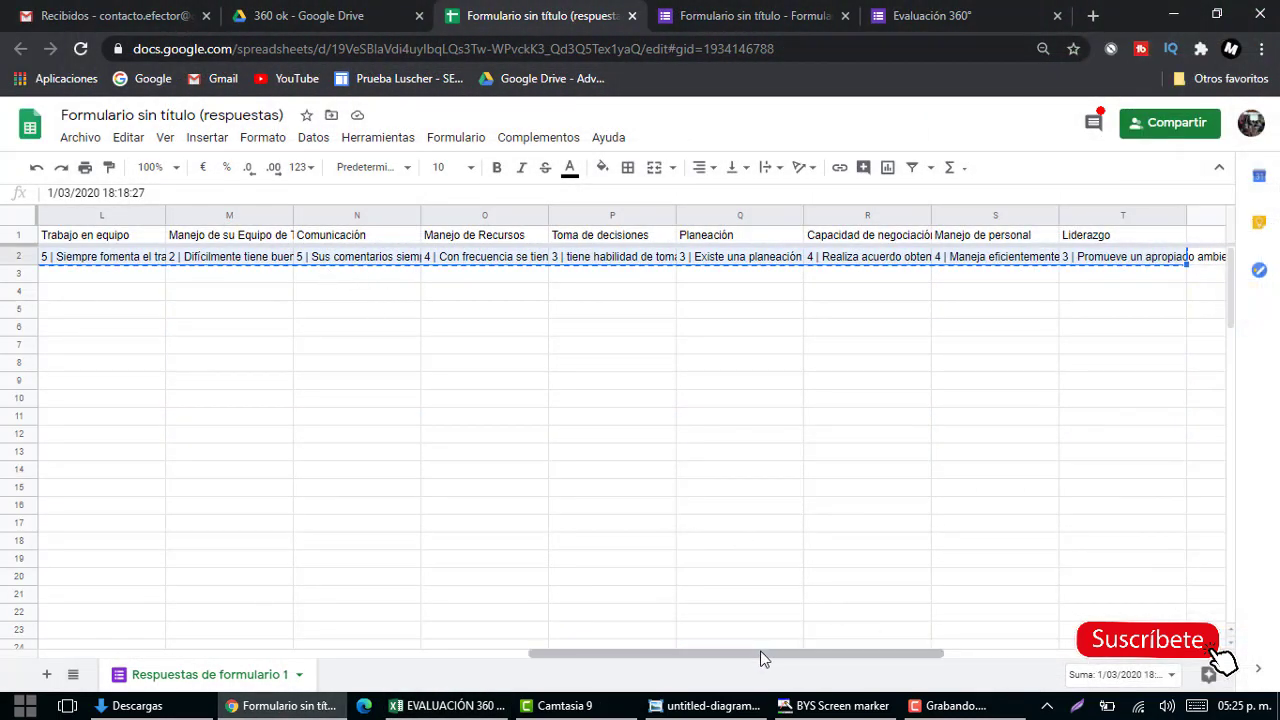
Scroll the responses sheet back to column A, check E2's evaluation level, and go back to Excel.
drag(763, 655, 255, 655)
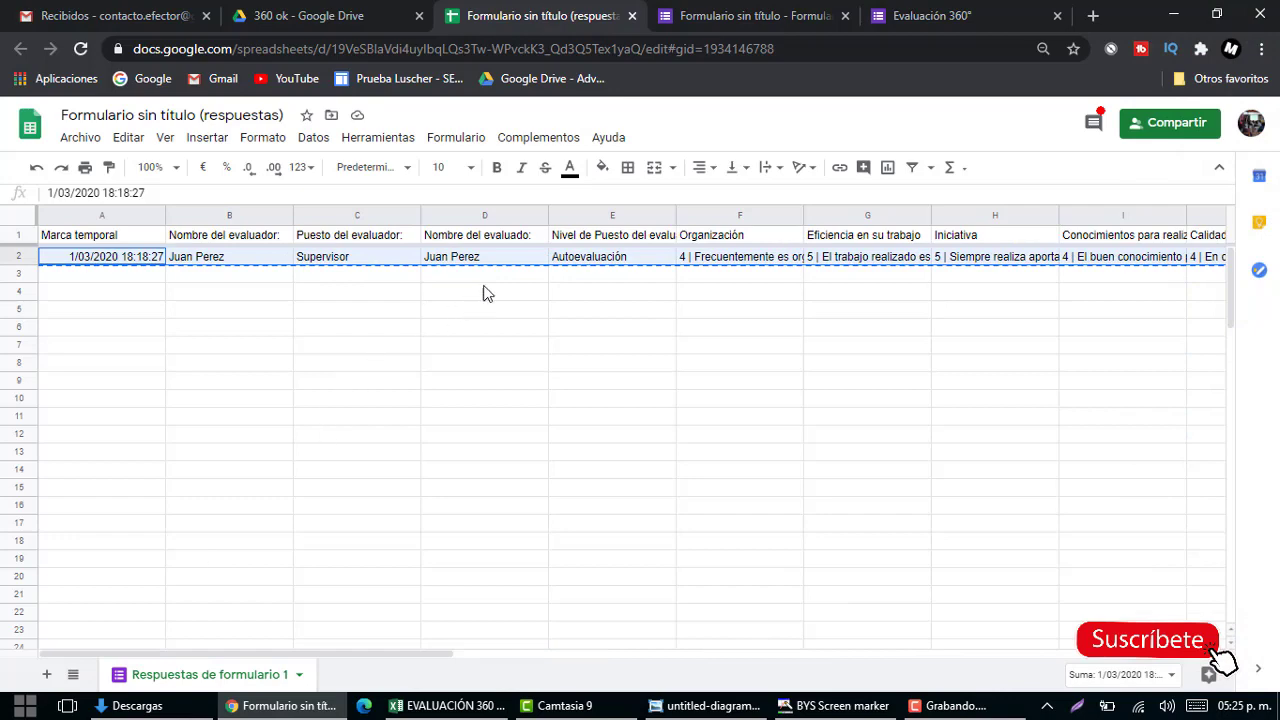
click(566, 262)
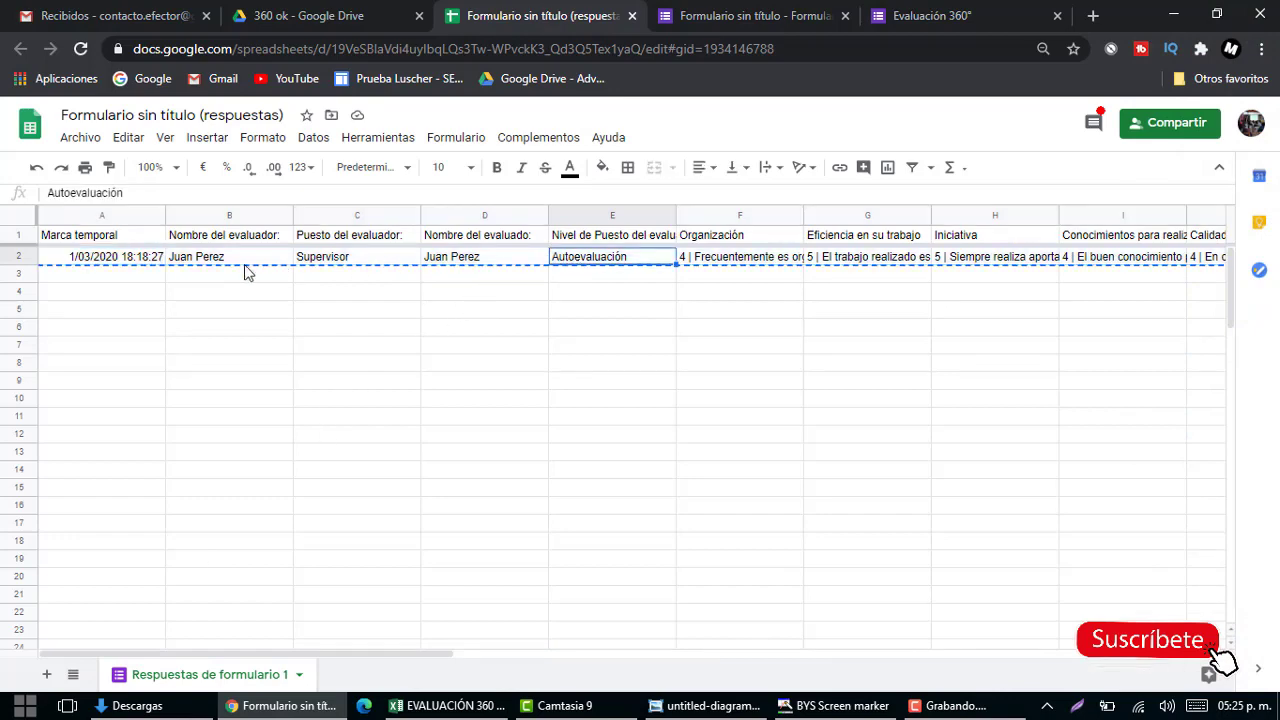
click(445, 705)
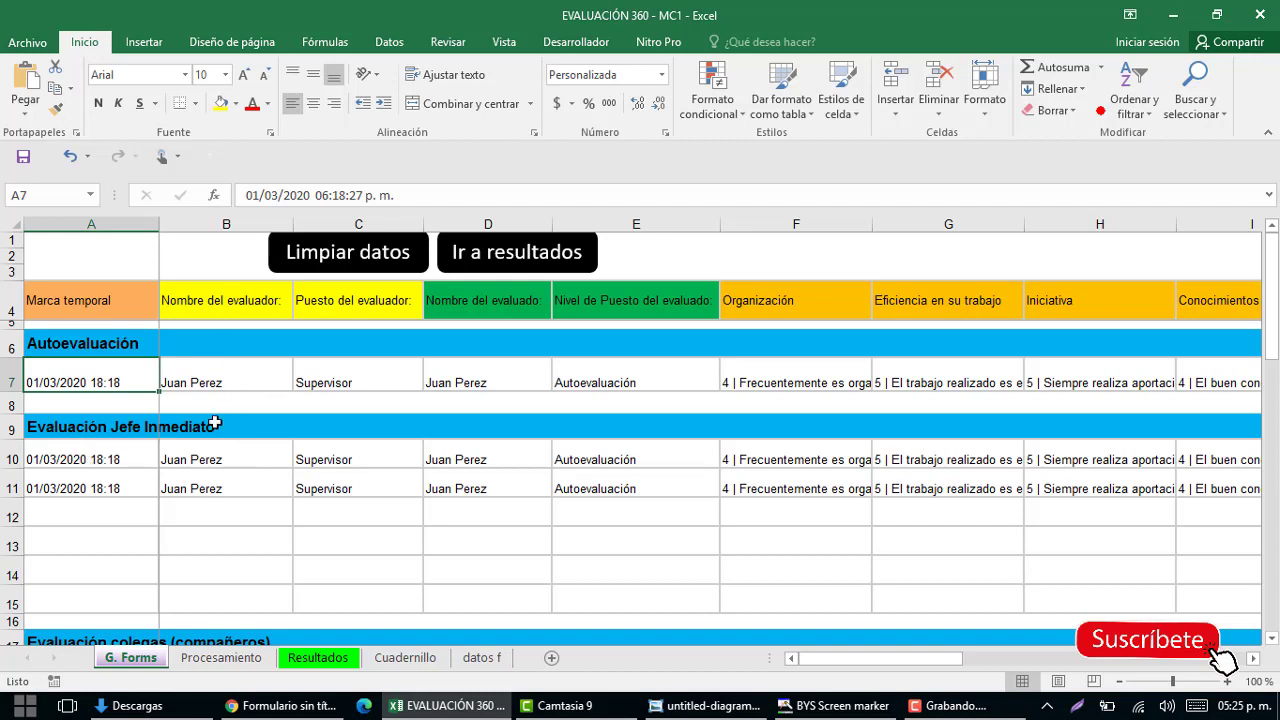
click(213, 457)
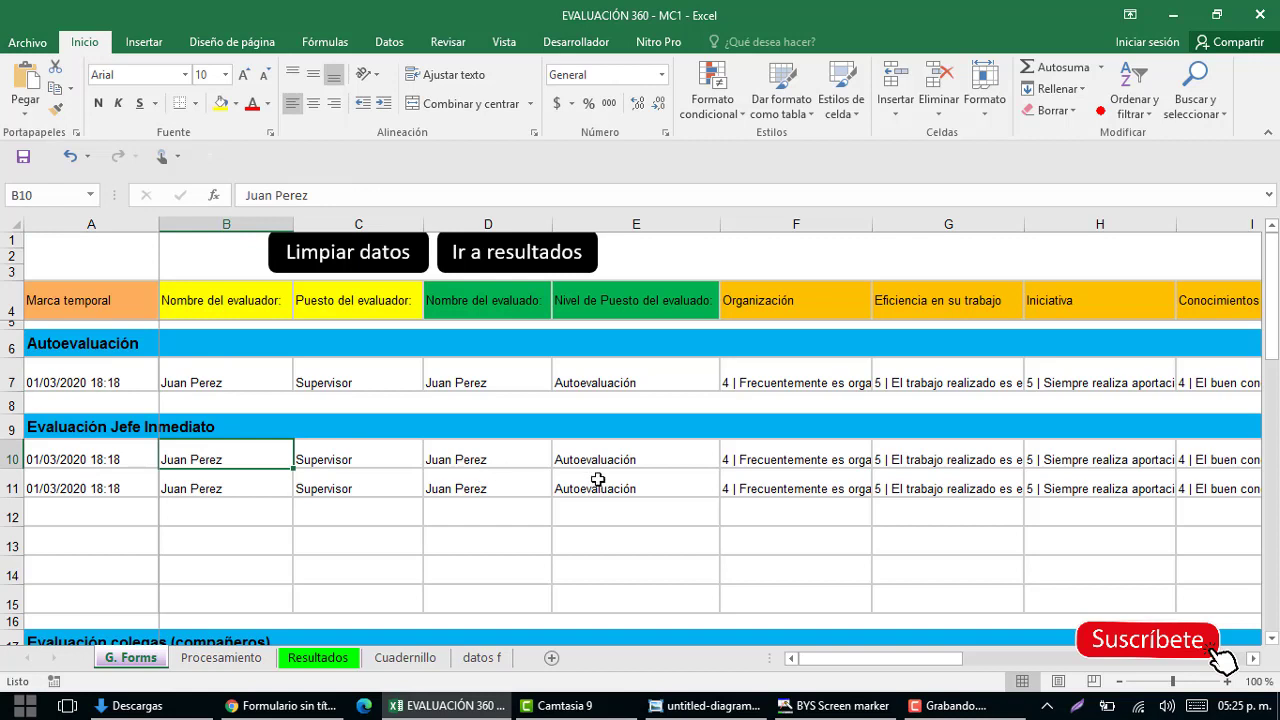
click(220, 378)
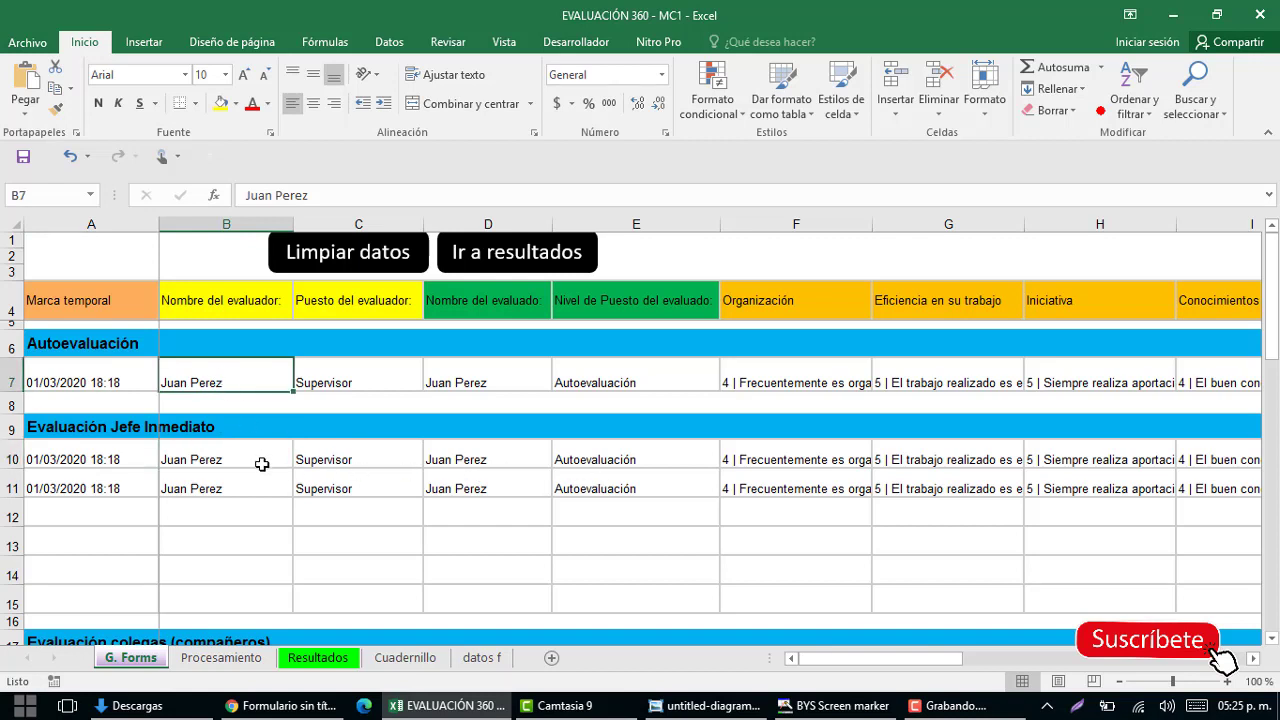
click(132, 459)
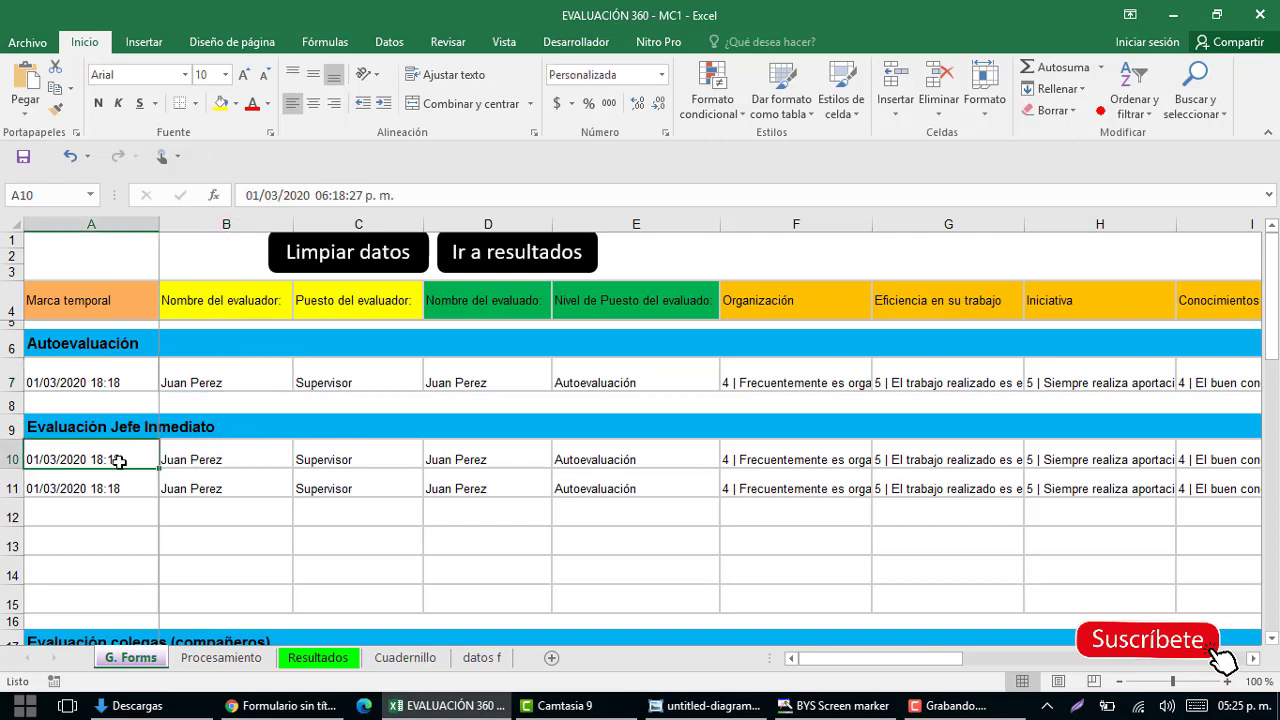
click(13, 459)
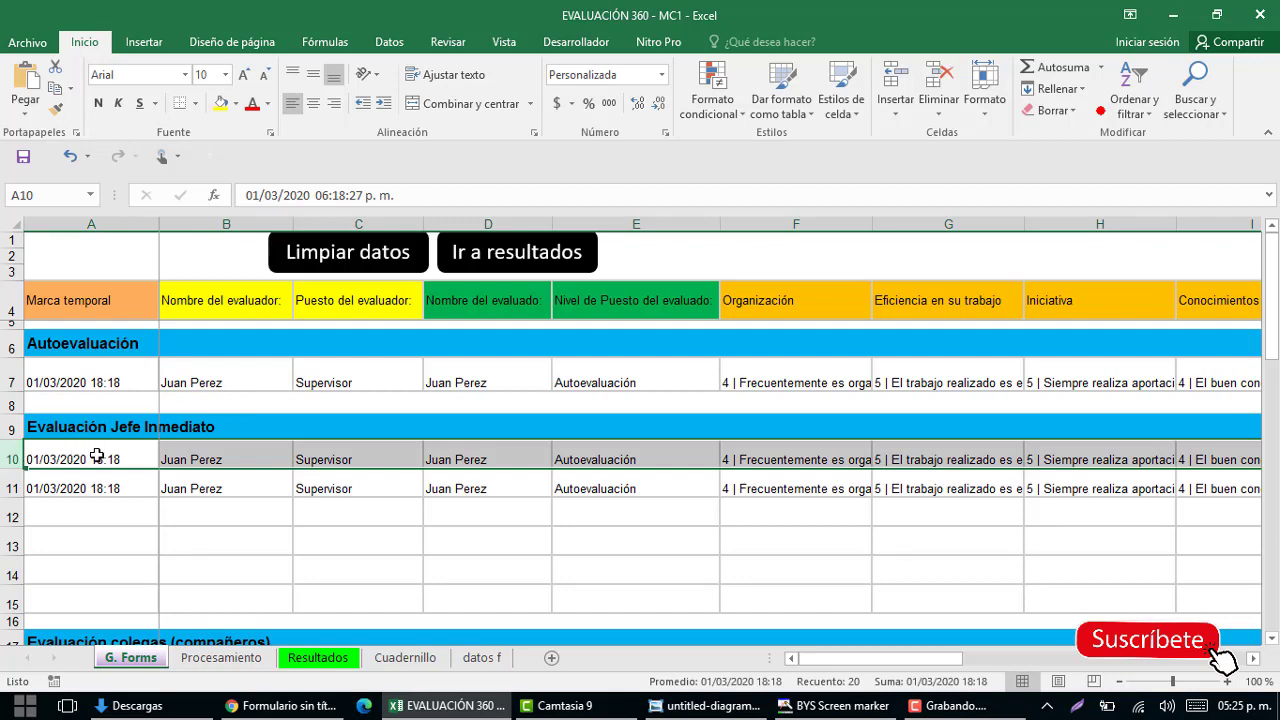
scroll(97, 459, down, 3)
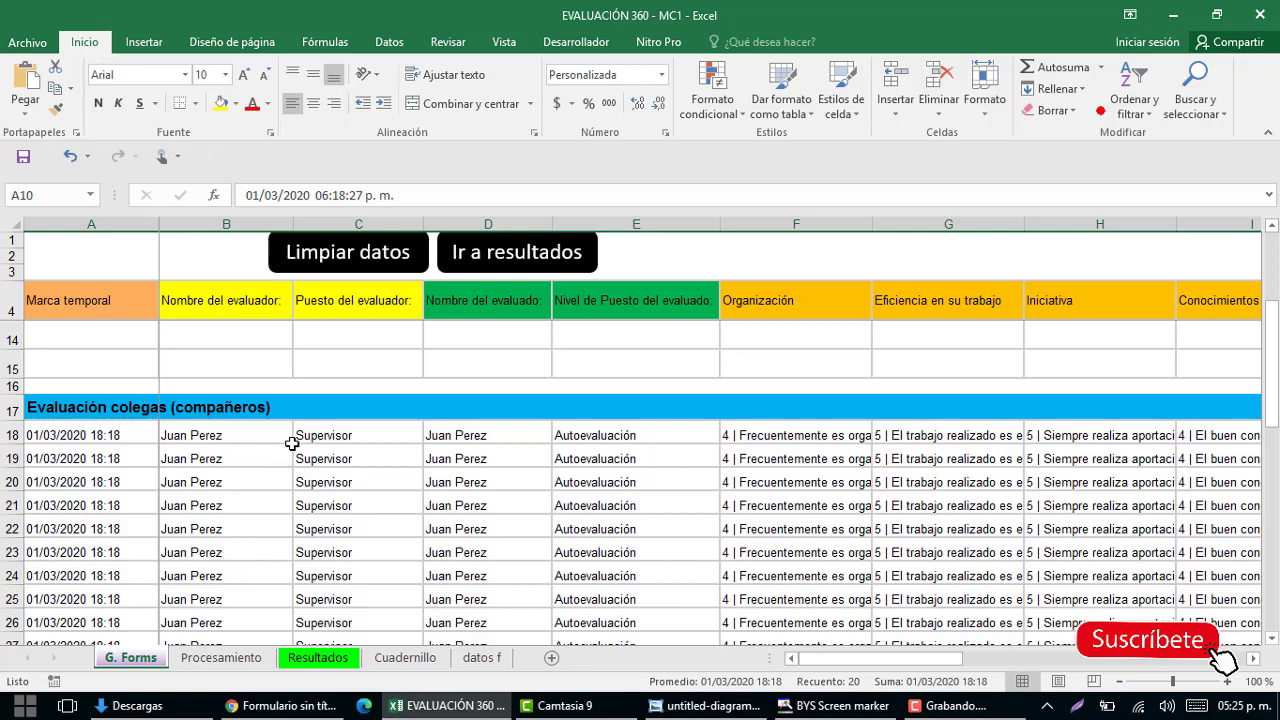
mouse_move(118, 432)
mouse_down()
mouse_move(545, 567)
mouse_move(286, 486)
mouse_up()
scroll(90, 330, down, 7)
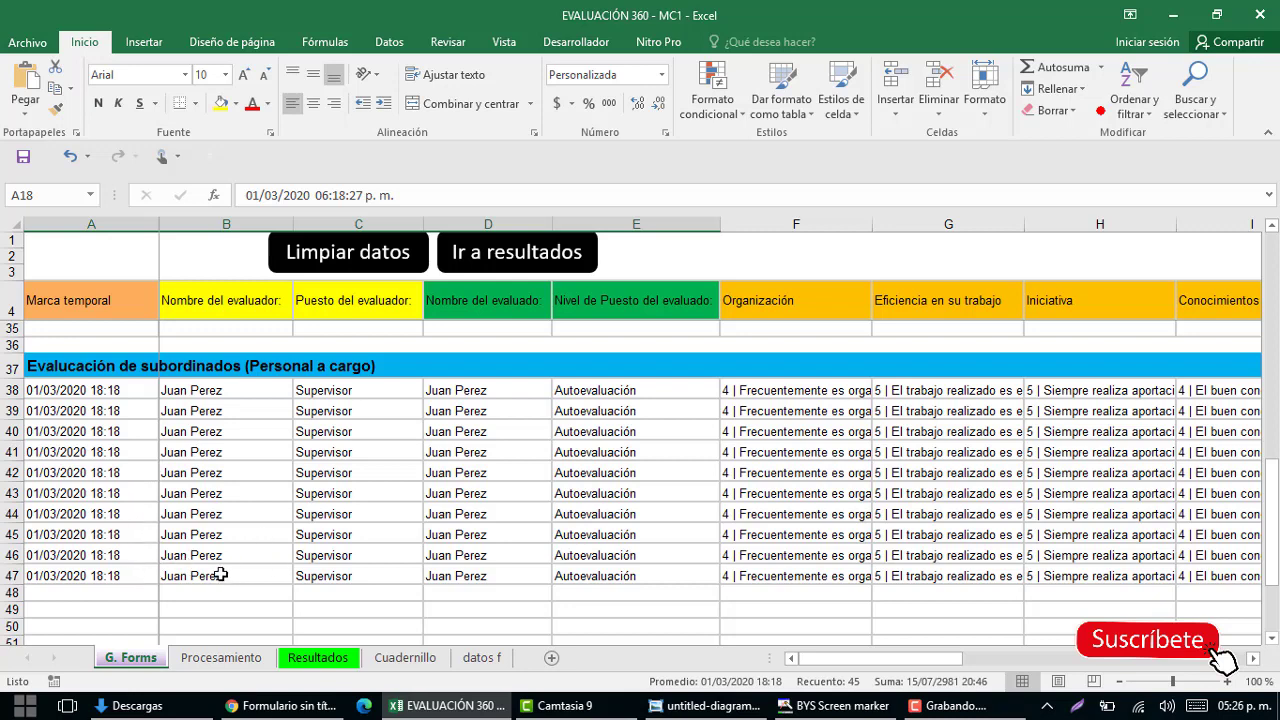
scroll(290, 505, up, 10)
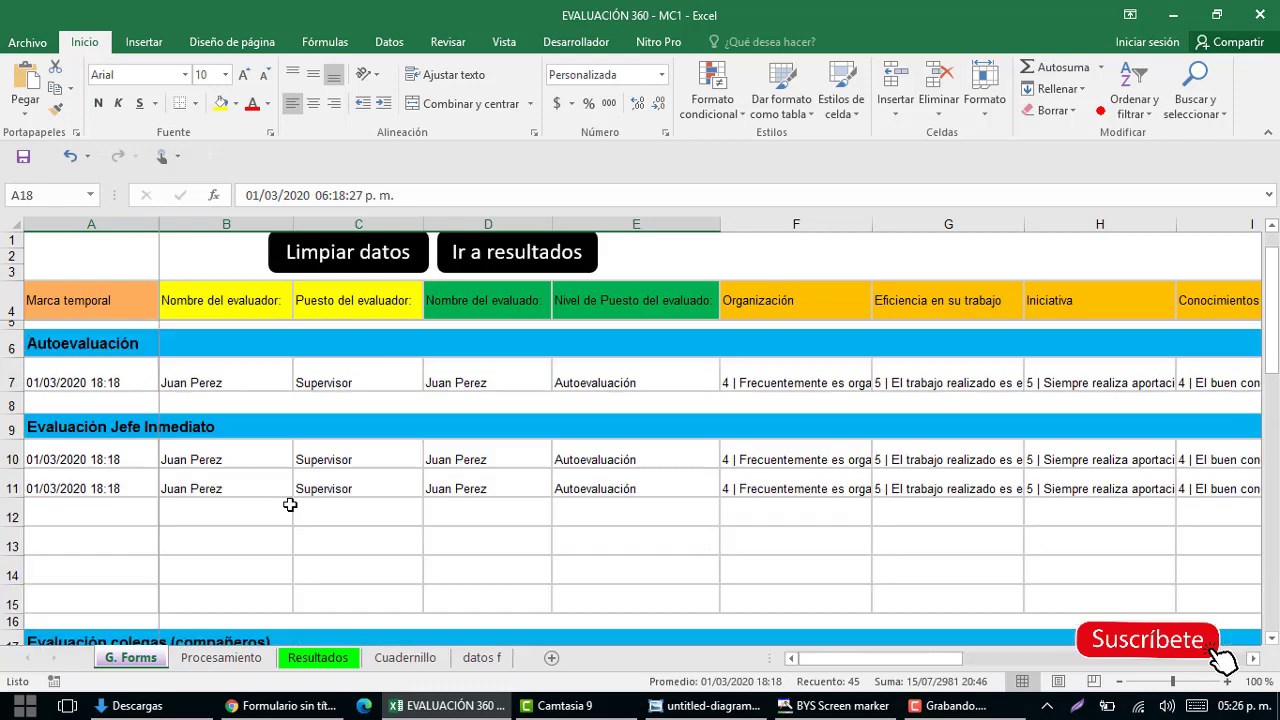
click(220, 386)
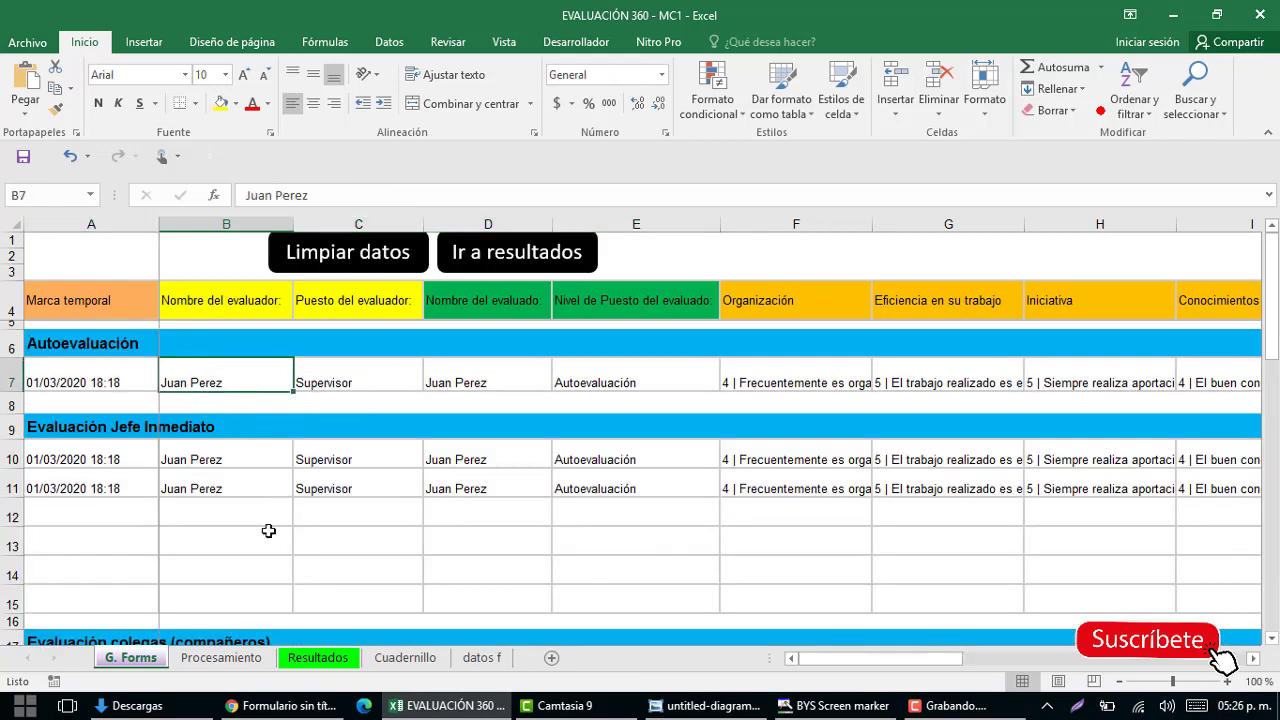
In Procesamiento, review the Autoevaluación weighting formulas and its 5% total weight.
click(222, 658)
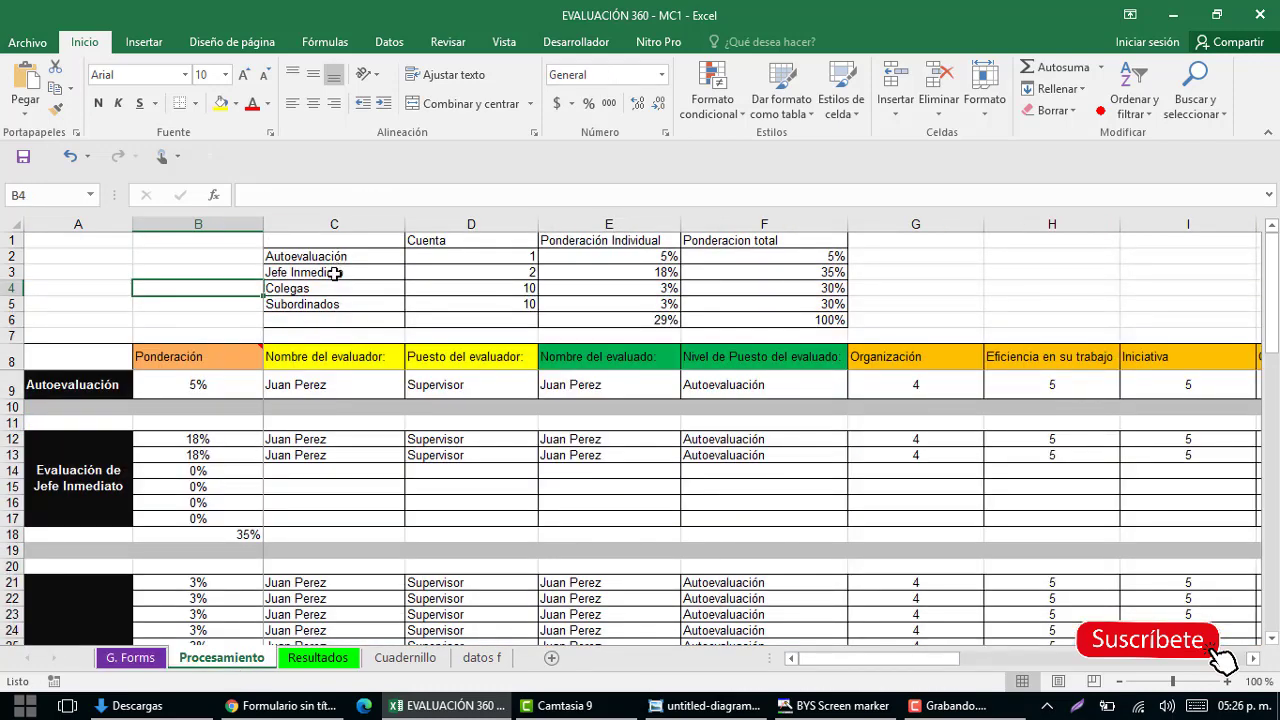
click(230, 394)
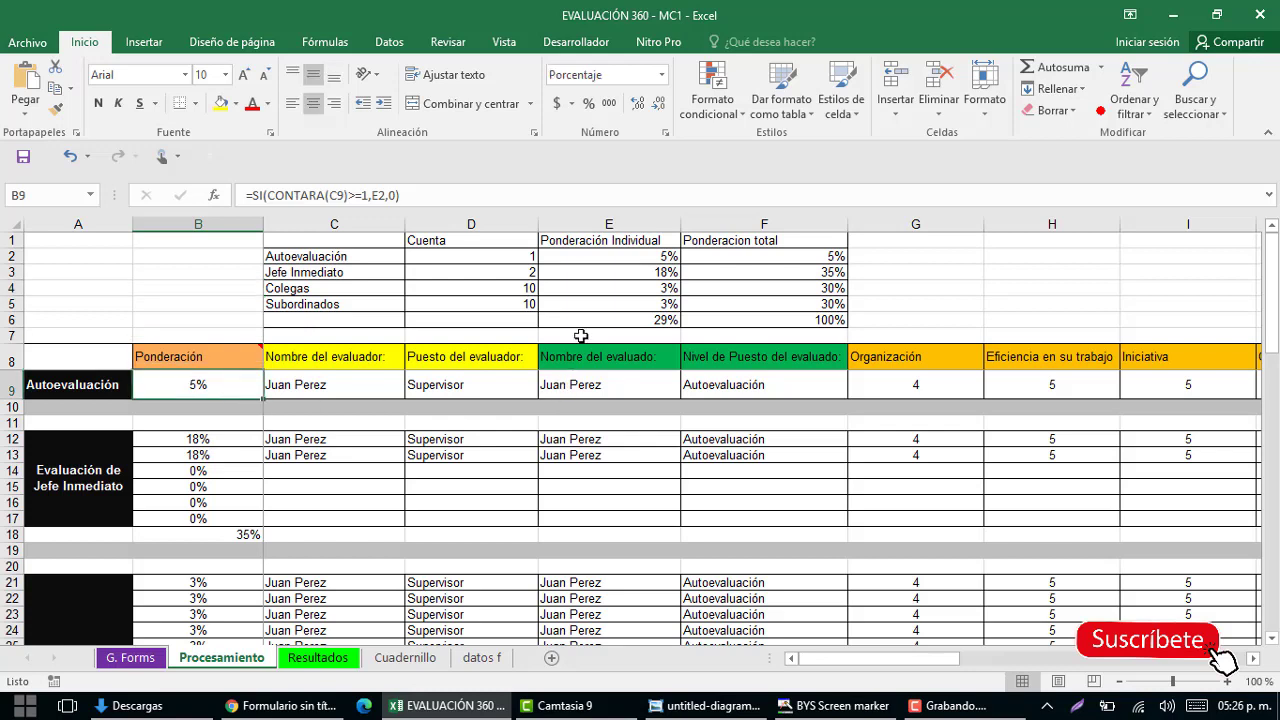
click(612, 257)
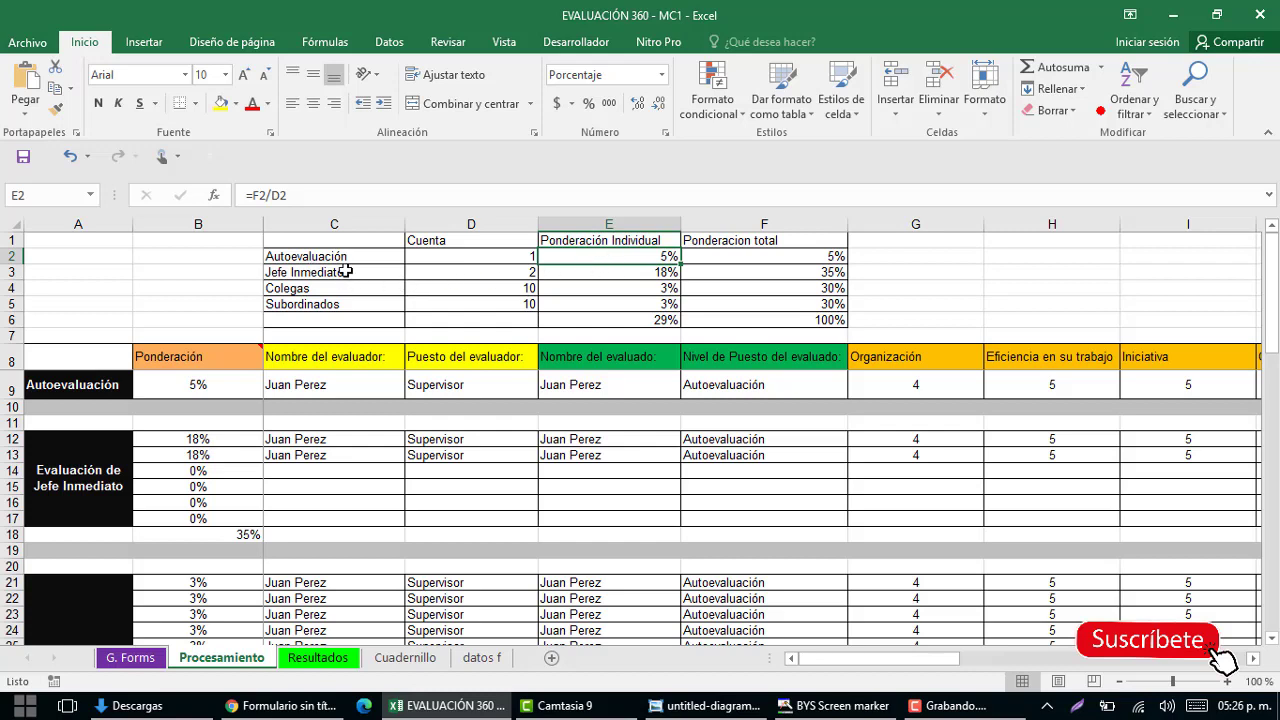
click(273, 258)
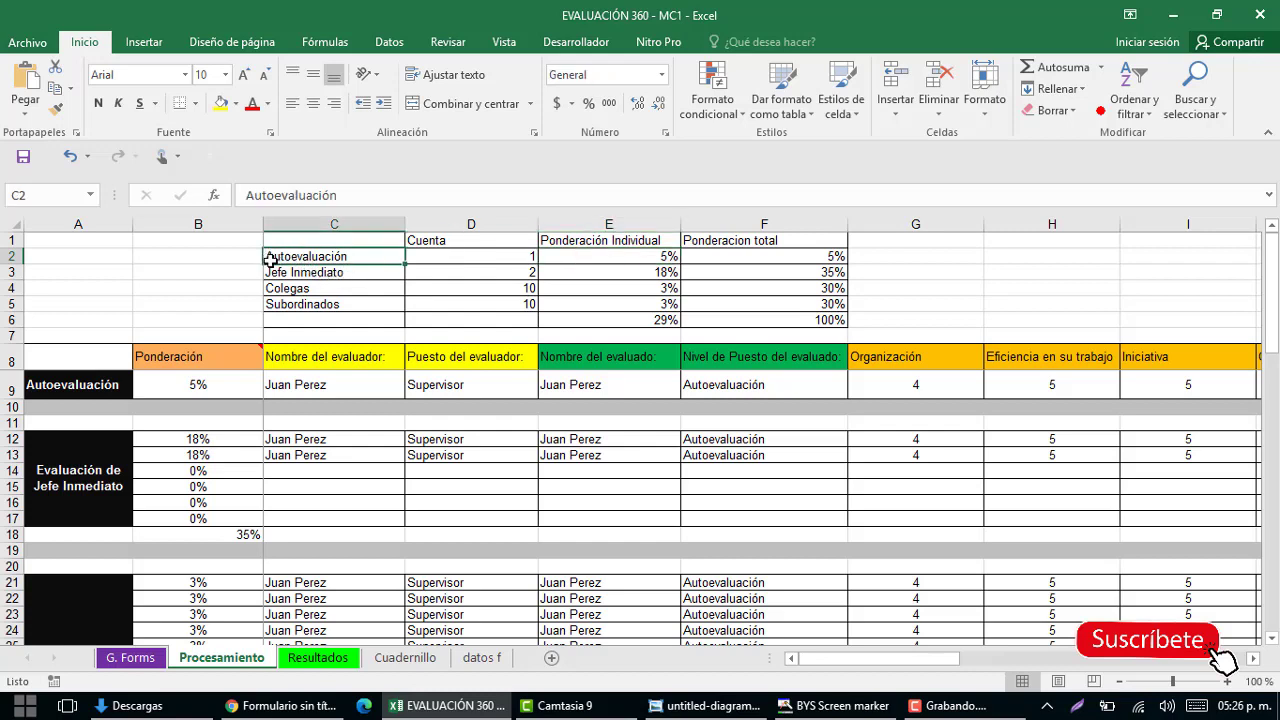
click(583, 258)
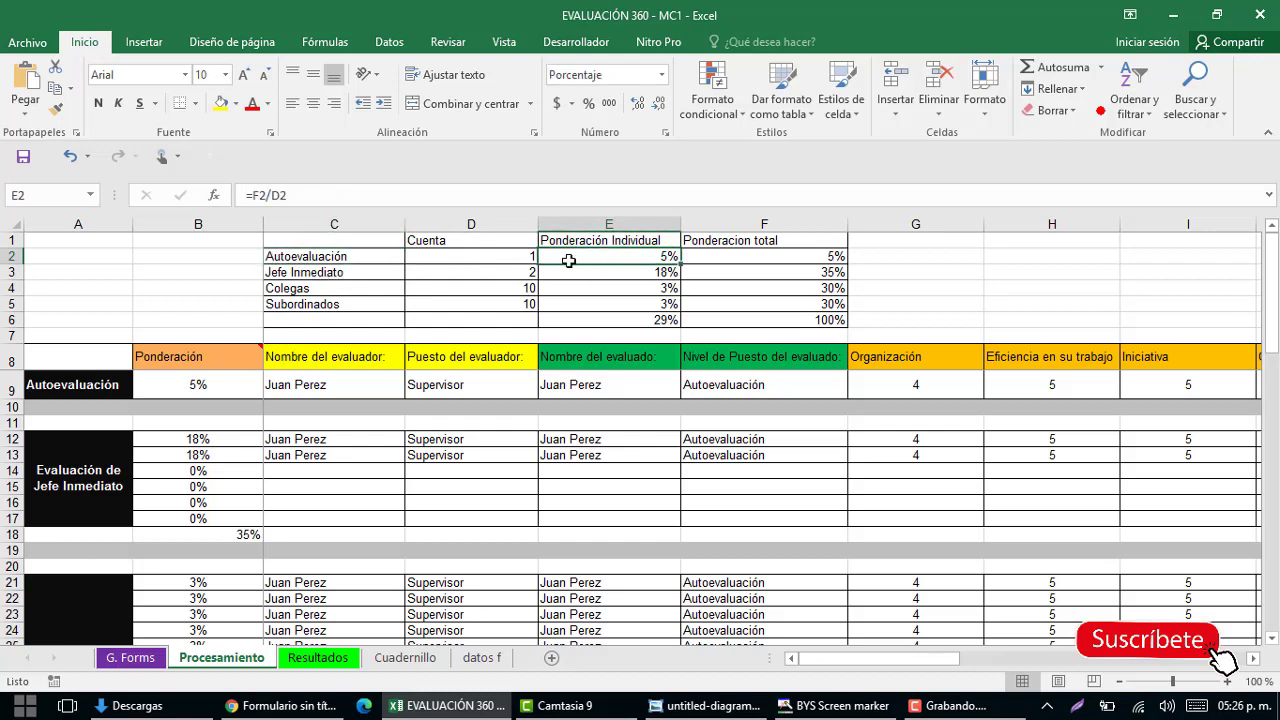
click(706, 263)
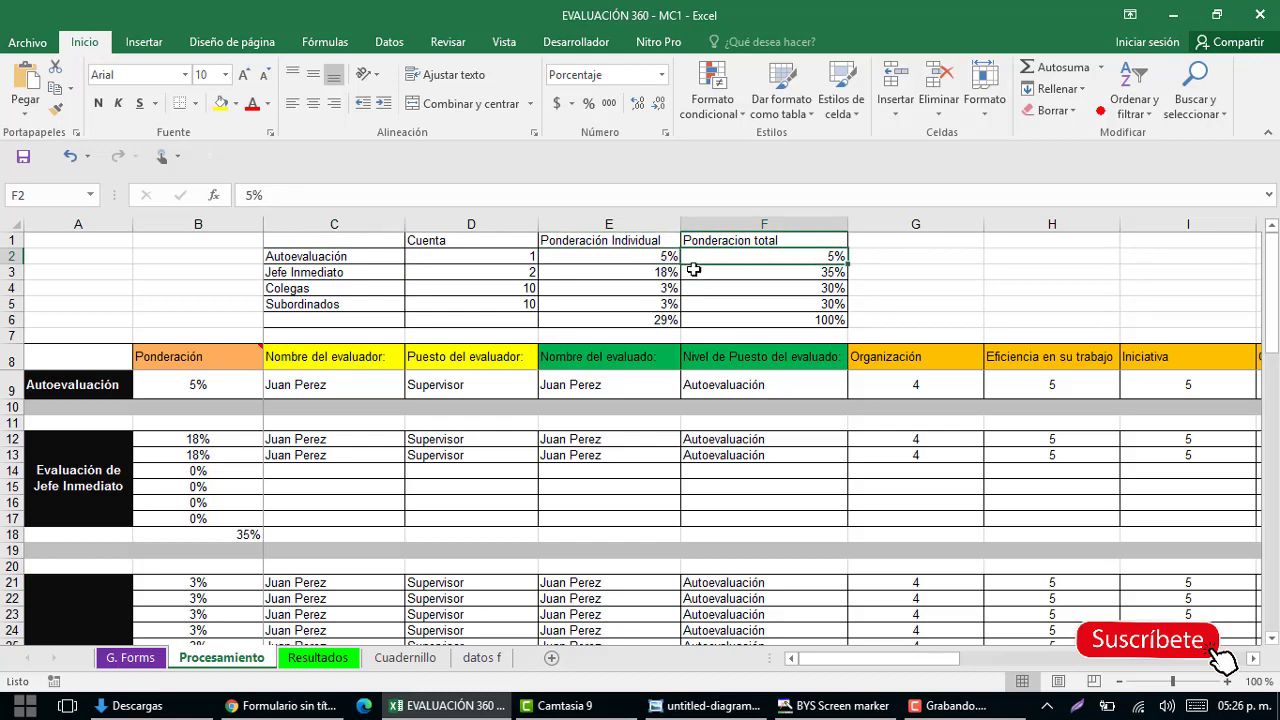
mouse_move(354, 250)
mouse_down()
mouse_move(567, 246)
mouse_move(730, 262)
mouse_up()
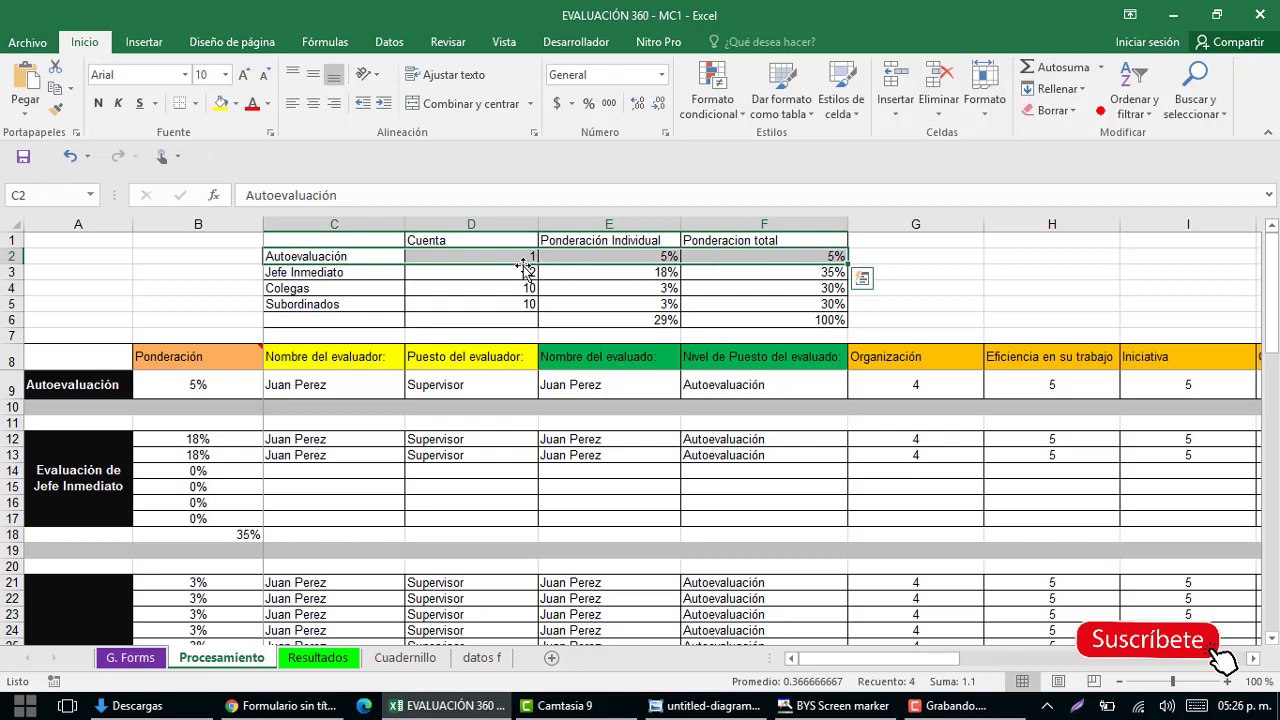
Check total weights: Jefe Inmediato 35%, Colegas 30%, Subordinados, all summing to 100%.
click(719, 279)
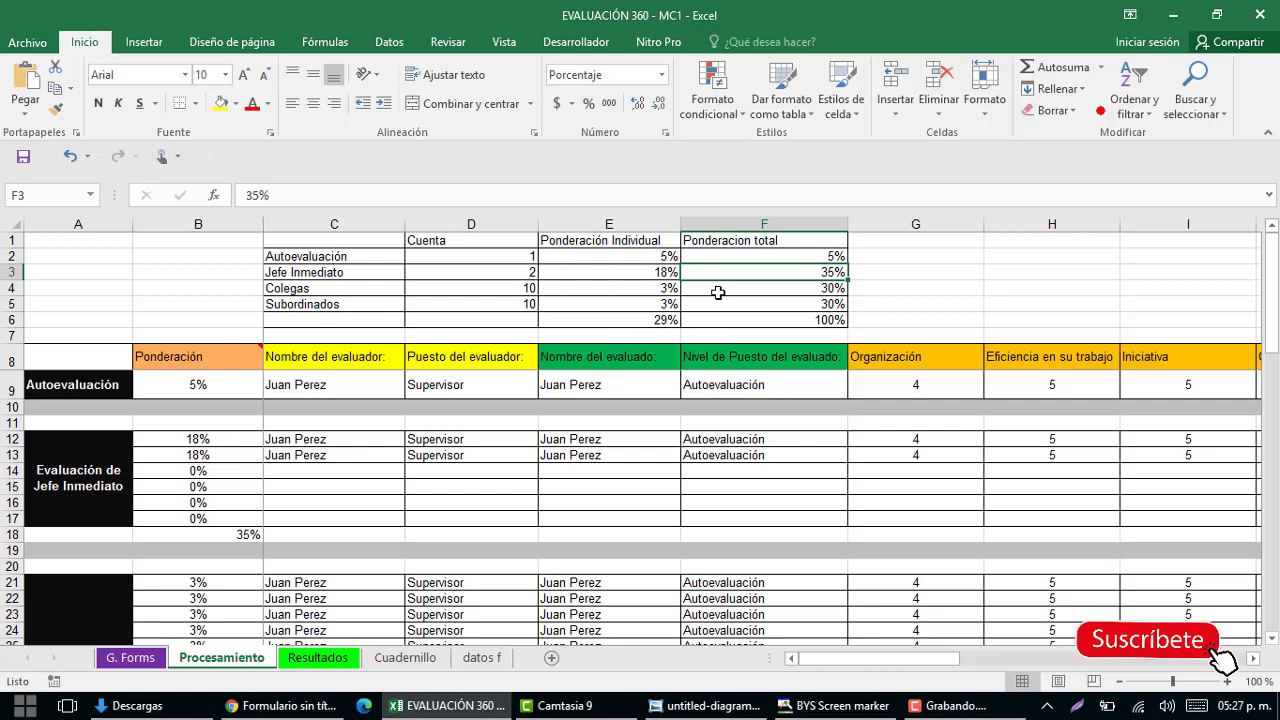
click(718, 292)
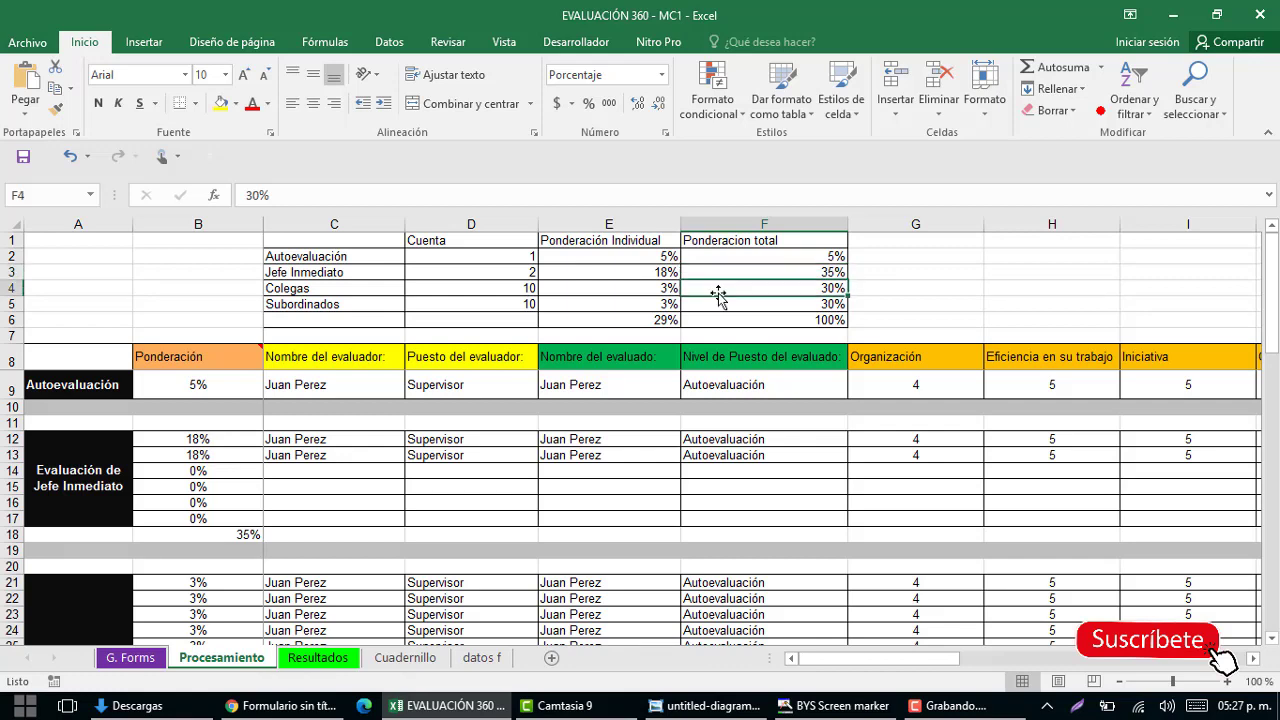
click(720, 306)
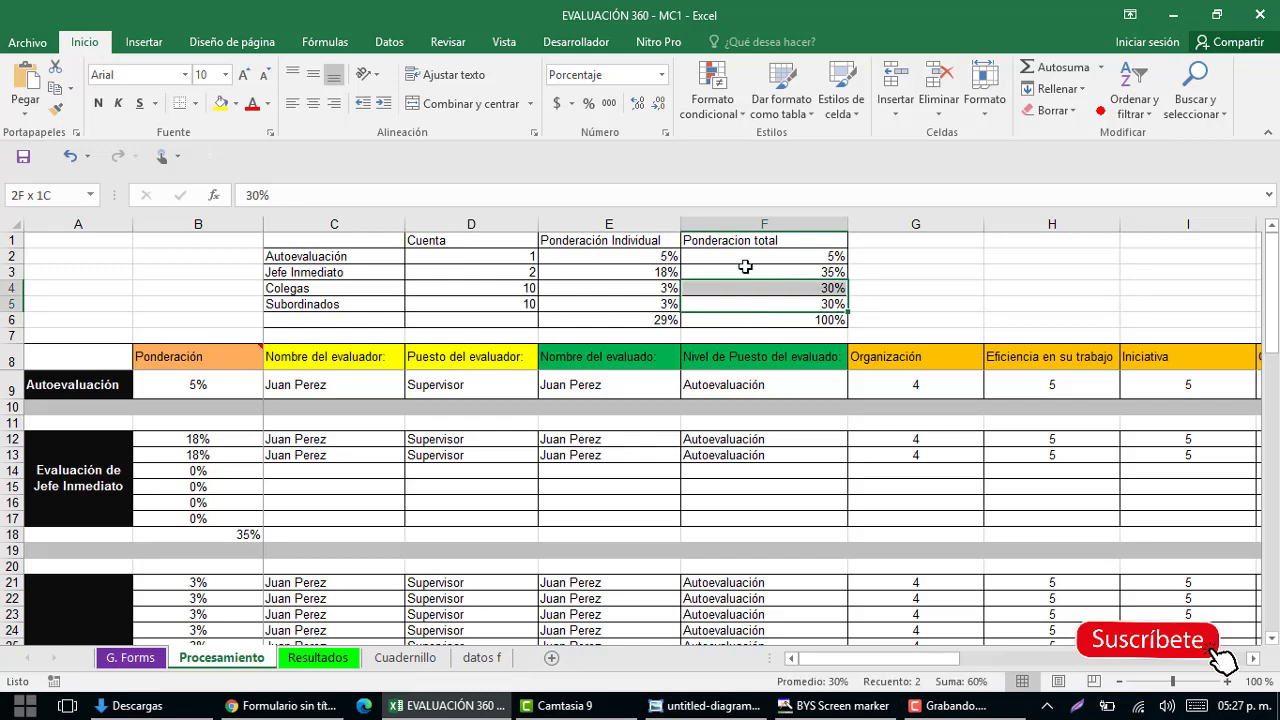
drag(750, 306, 744, 259)
click(755, 322)
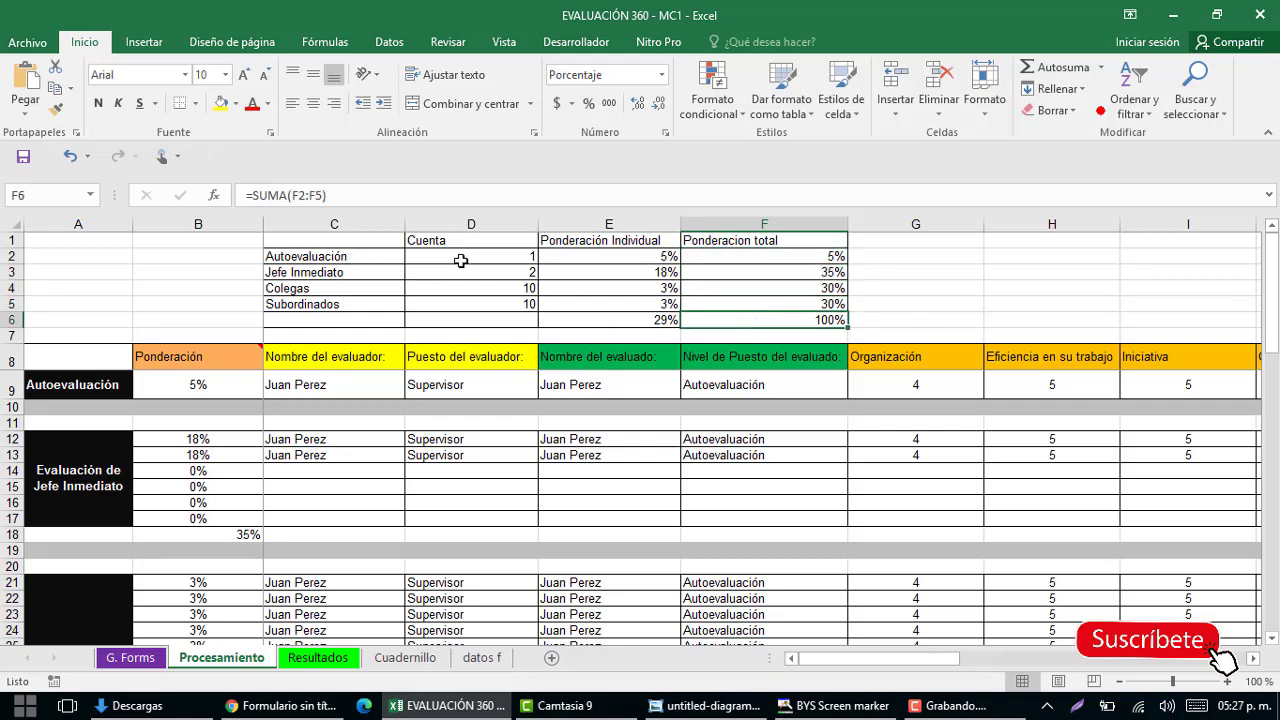
Review the count and individual weight formulas for Jefe Inmediato, Colegas and Subordinados.
click(372, 276)
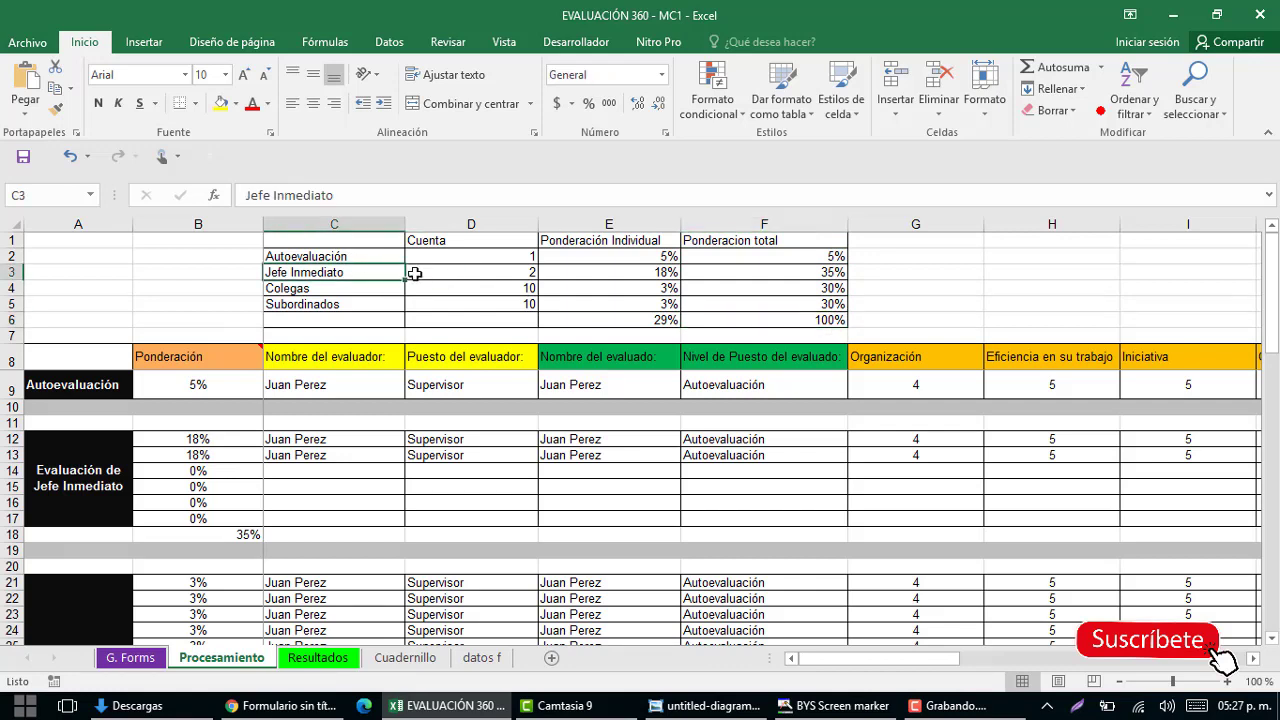
click(414, 273)
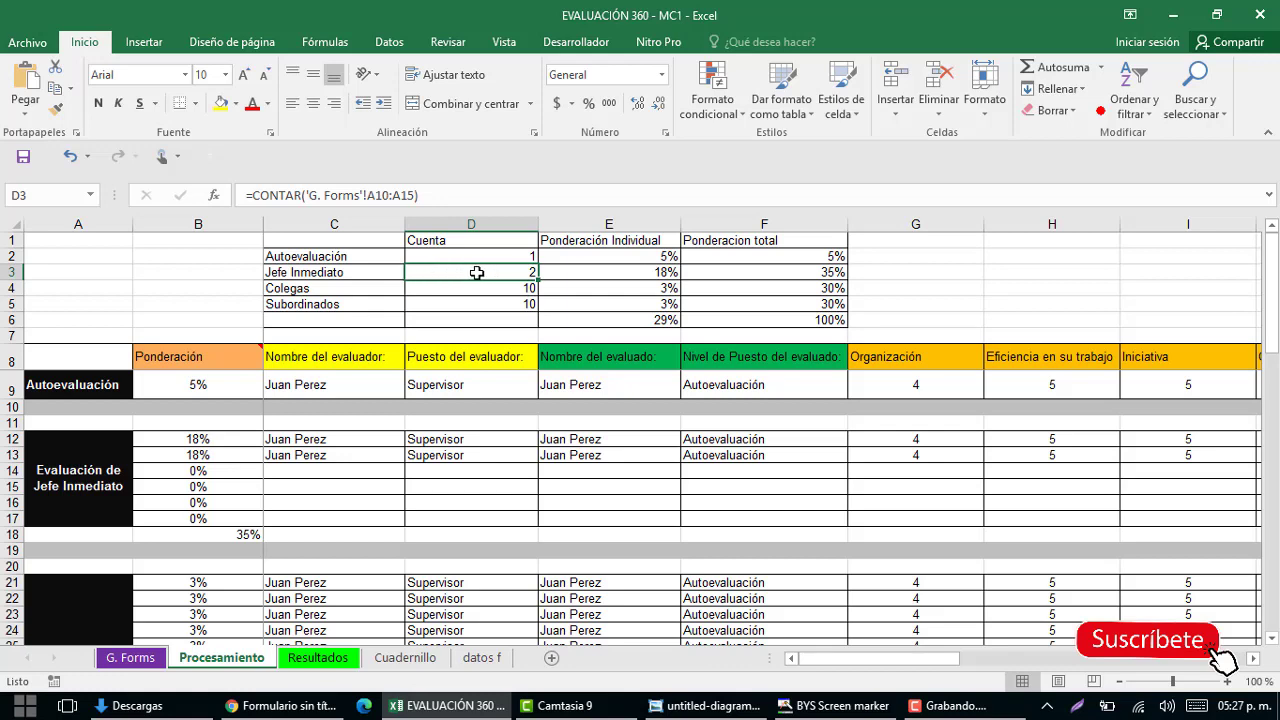
click(566, 272)
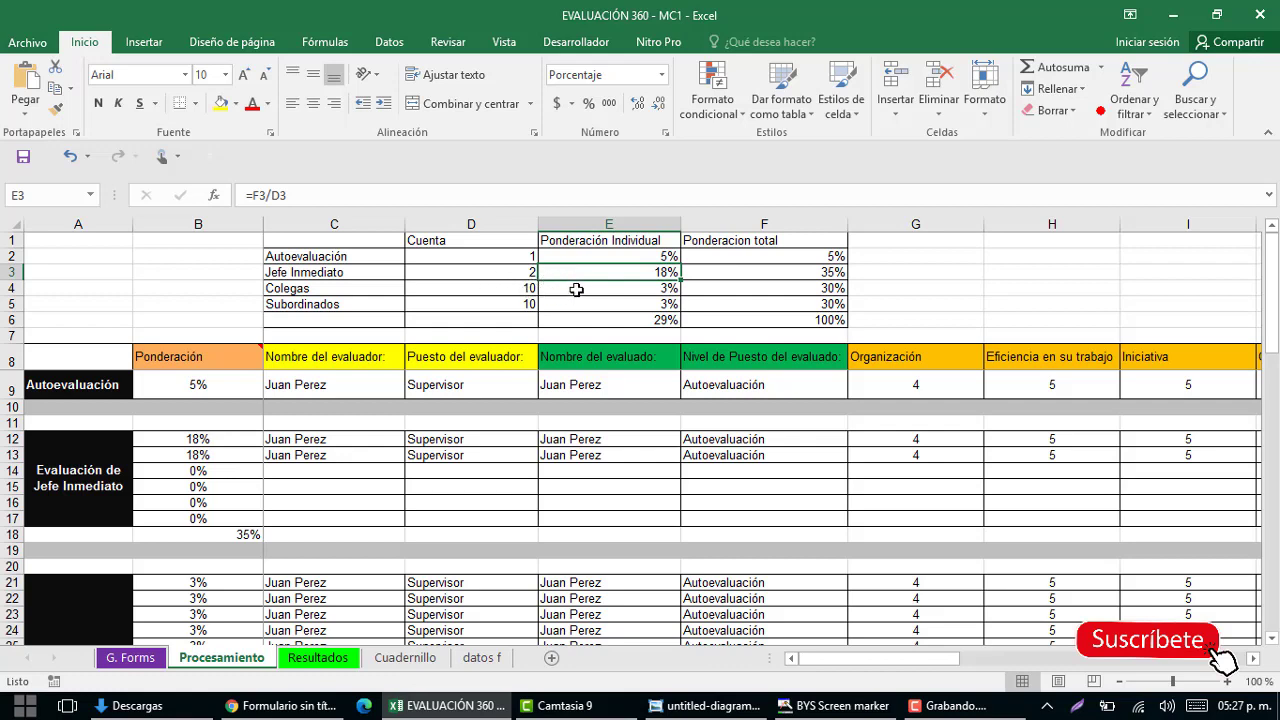
click(577, 289)
click(580, 302)
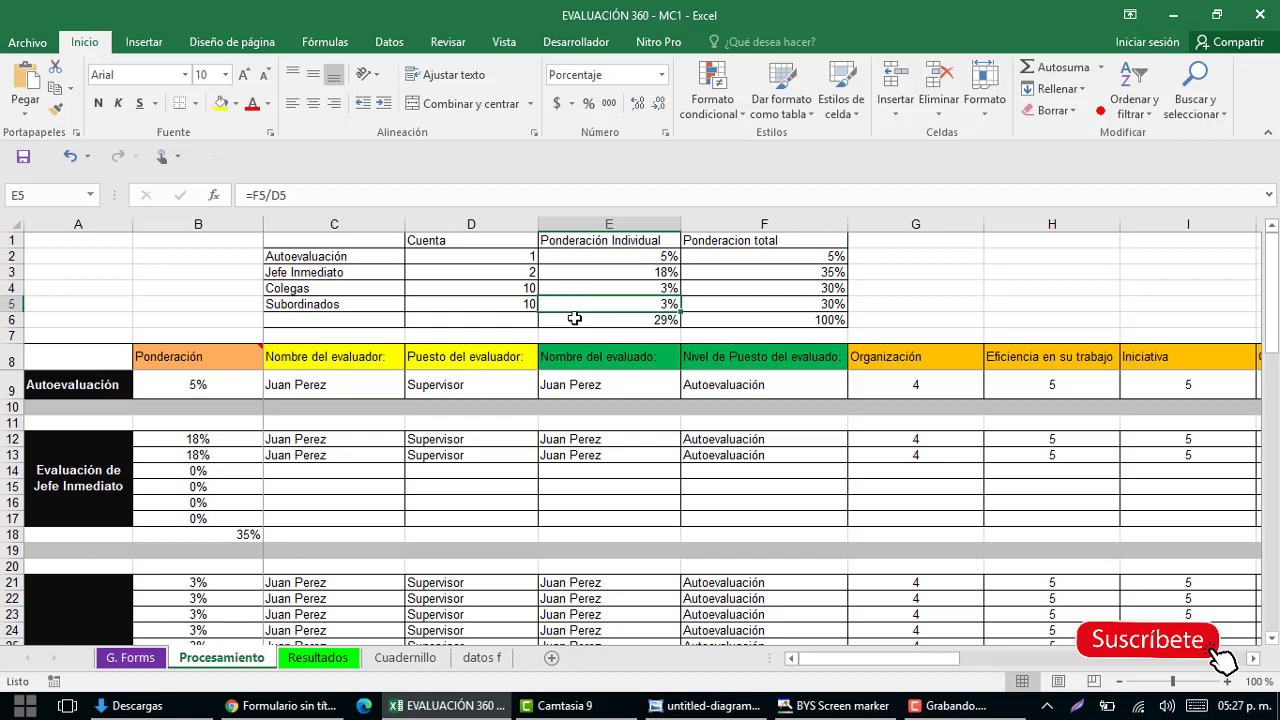
Inspect the evaluator and evaluated name links, then move to the Evaluación de Jefe Inmediato block.
click(365, 401)
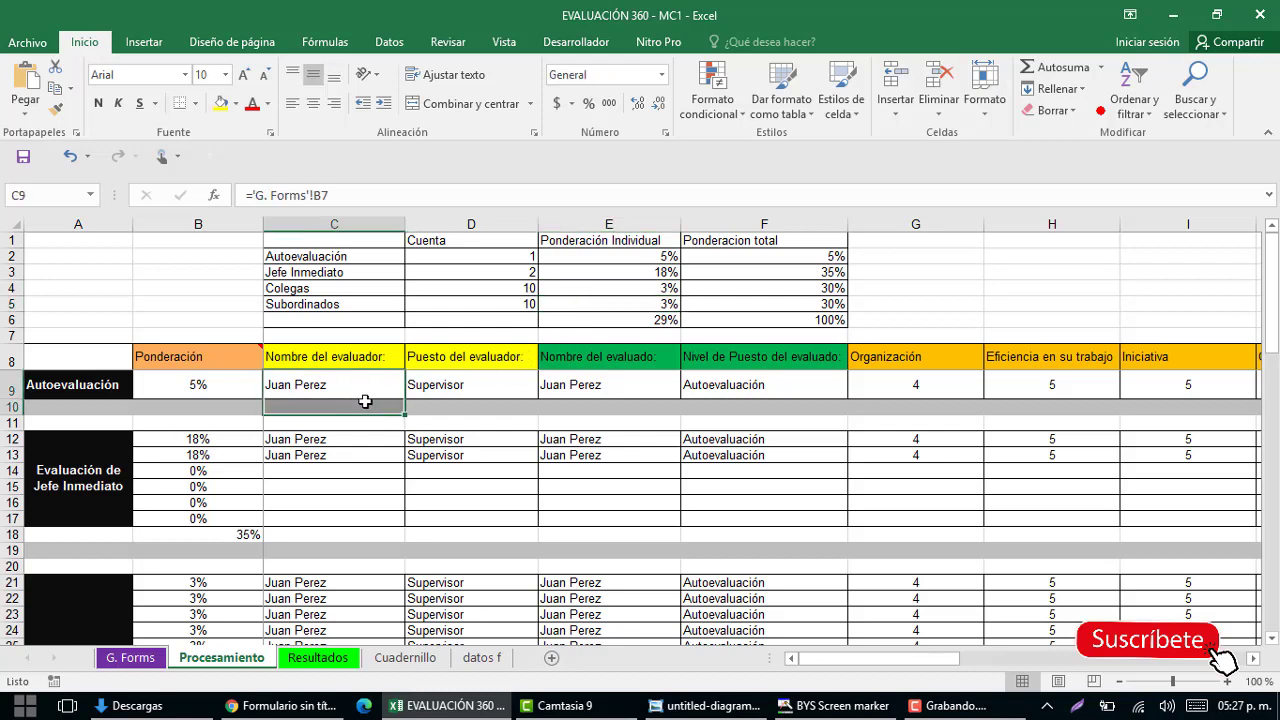
click(607, 389)
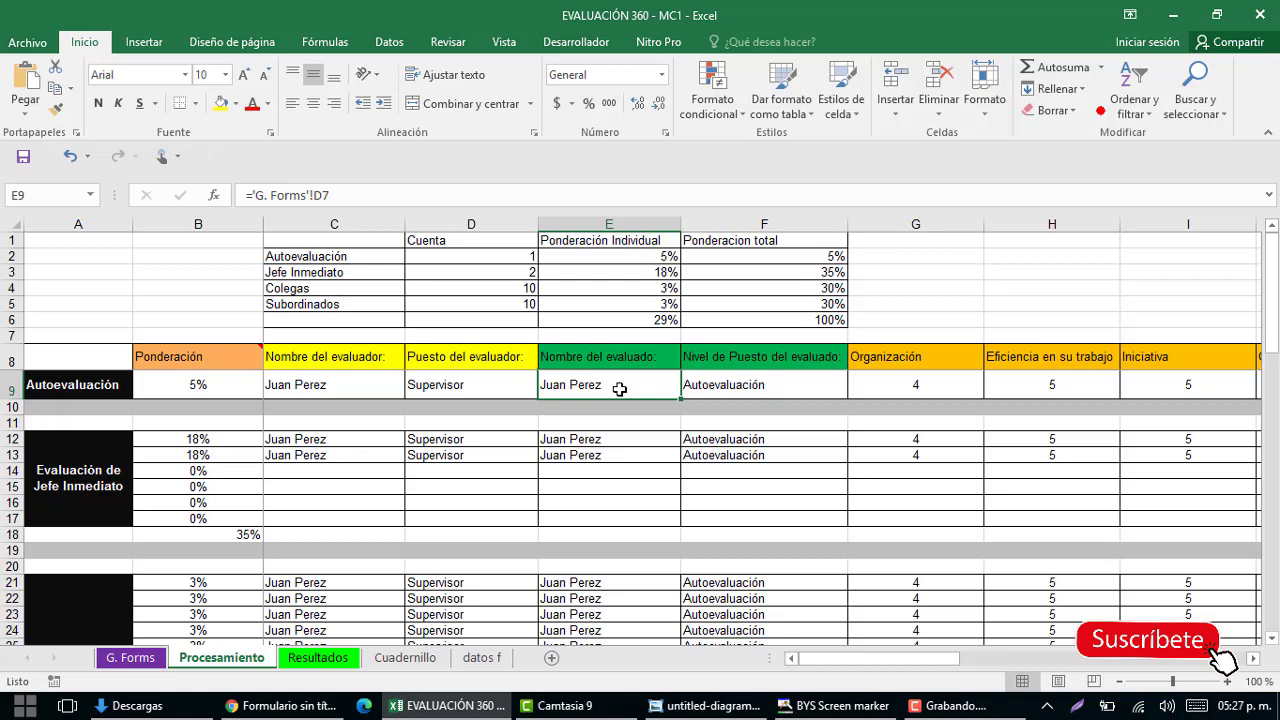
key(Left)
key(Down)
key(Down)
key(Down)
key(Left)
key(Left)
key(Left)
key(Down)
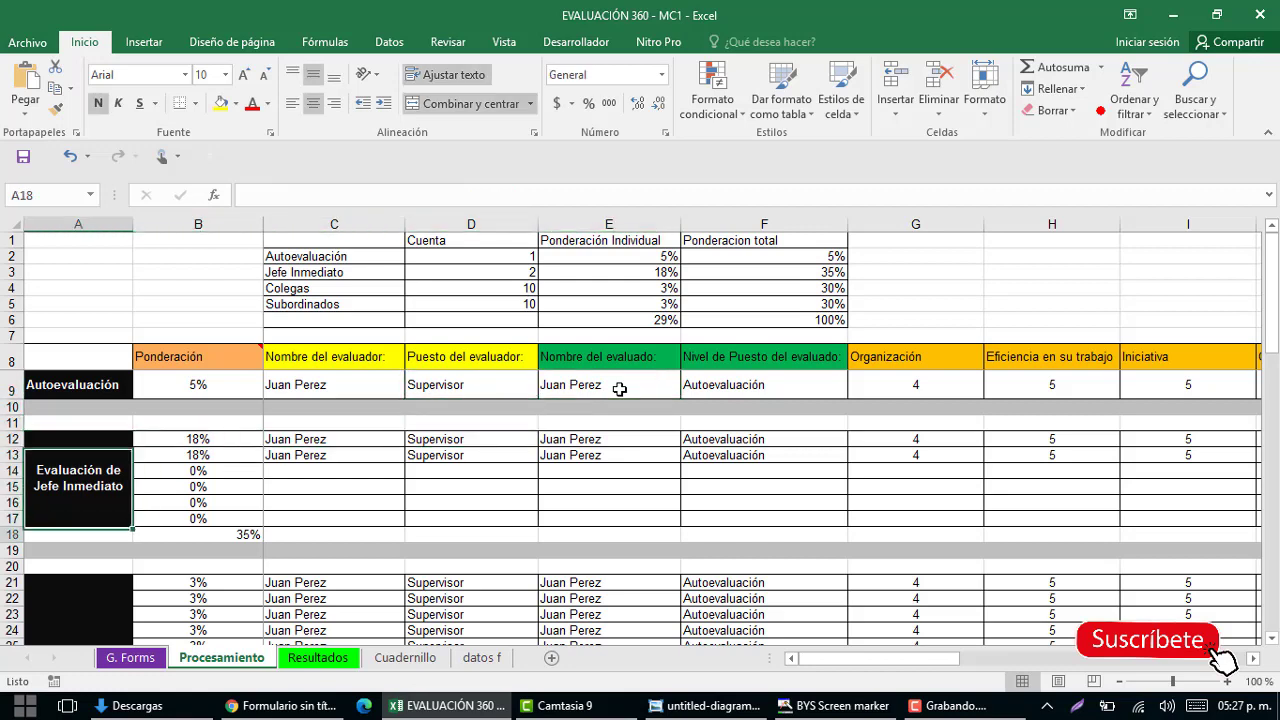
key(Up)
Scroll through the colleagues and subordinates evaluation blocks, then open the Resultados sheet.
scroll(346, 470, down, 1)
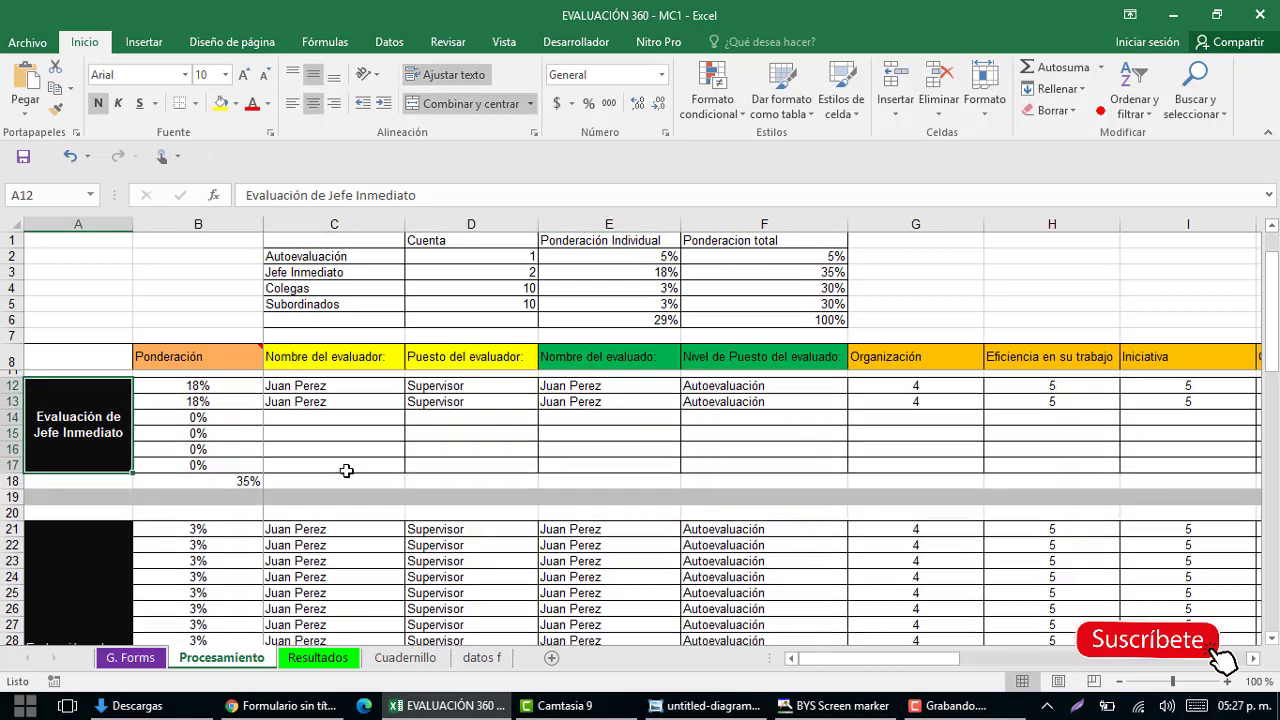
scroll(346, 470, down, 2)
scroll(346, 470, down, 1)
drag(128, 491, 151, 508)
click(90, 508)
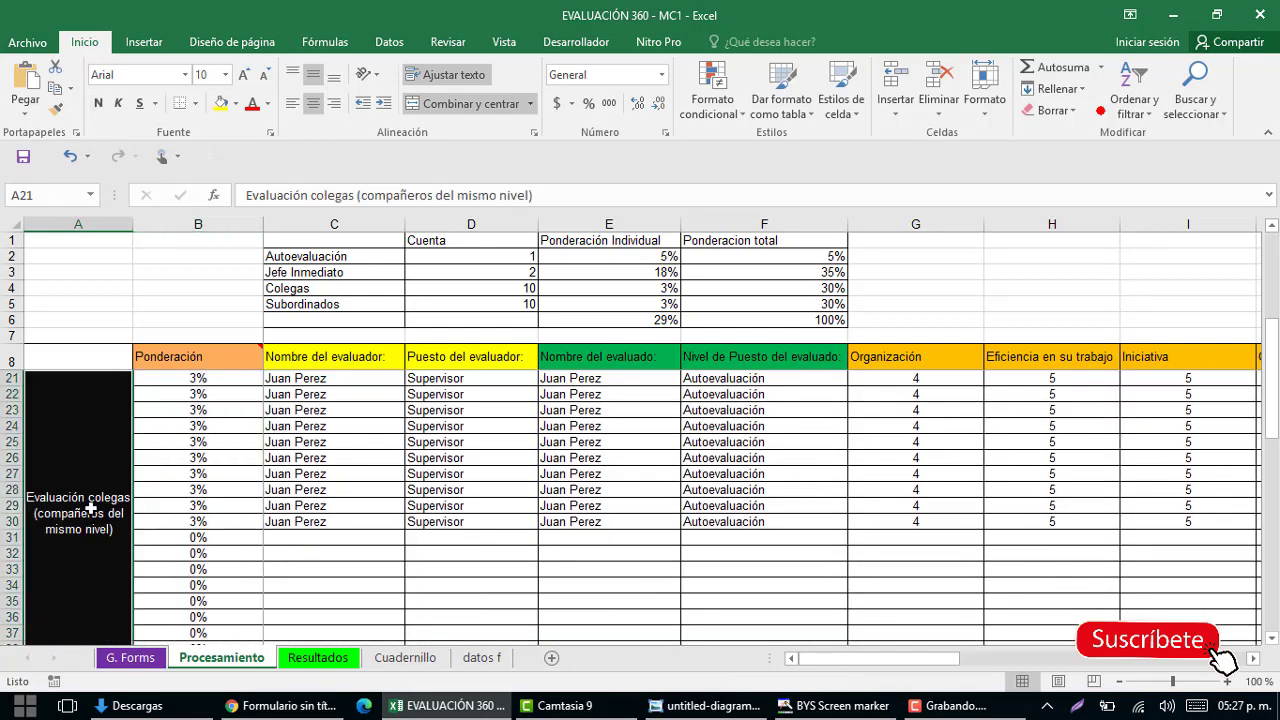
scroll(88, 508, down, 2)
scroll(82, 512, down, 4)
scroll(76, 516, down, 1)
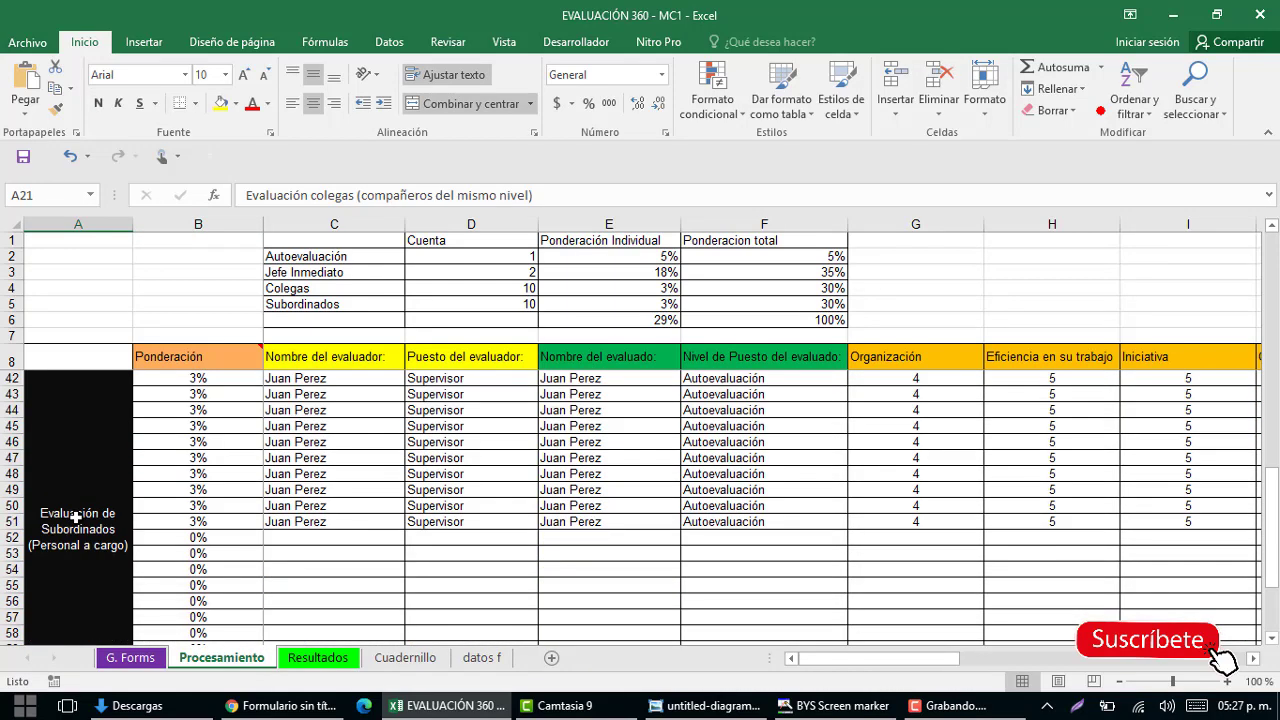
click(66, 500)
scroll(66, 500, down, 2)
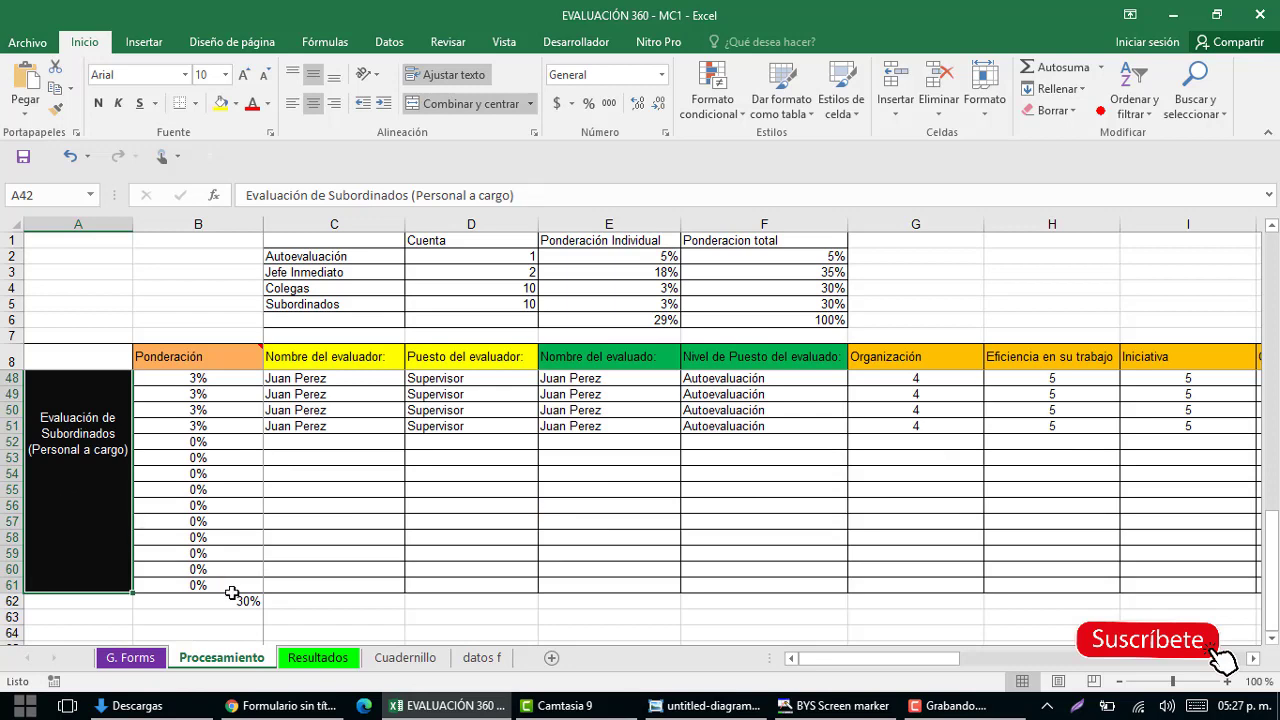
click(320, 657)
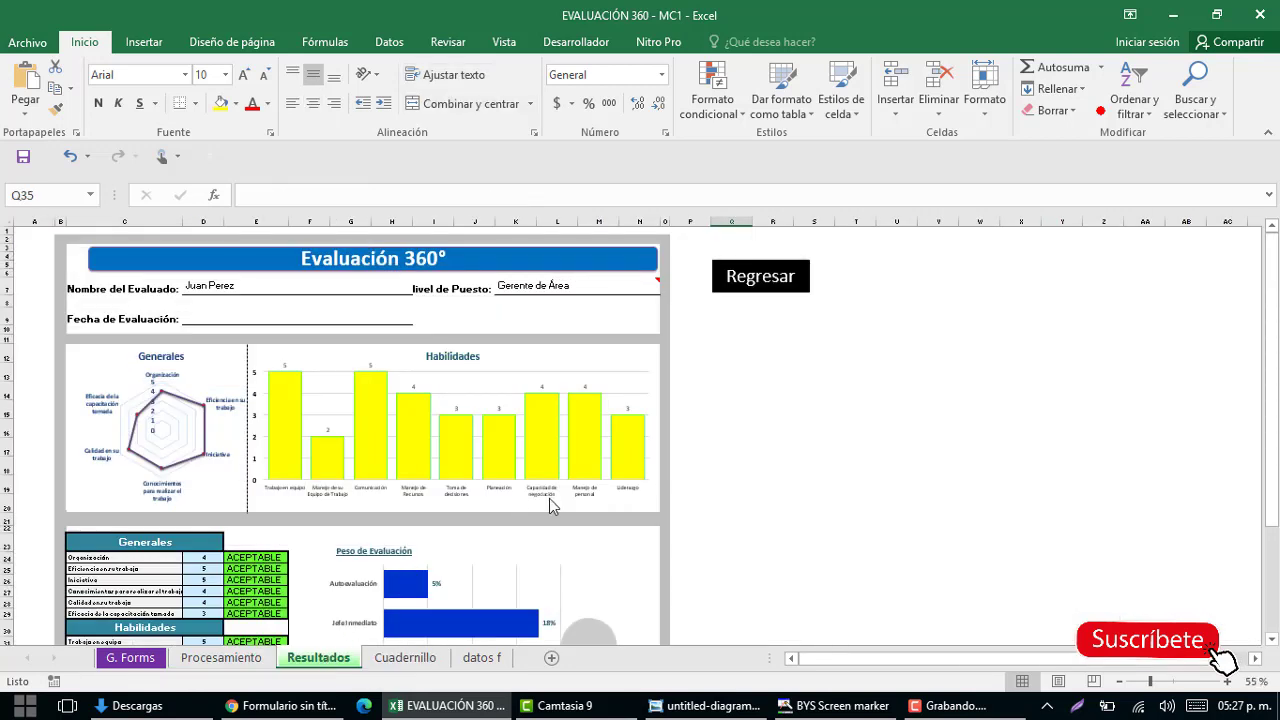
scroll(72, 294, up, 2)
scroll(584, 573, up, 3)
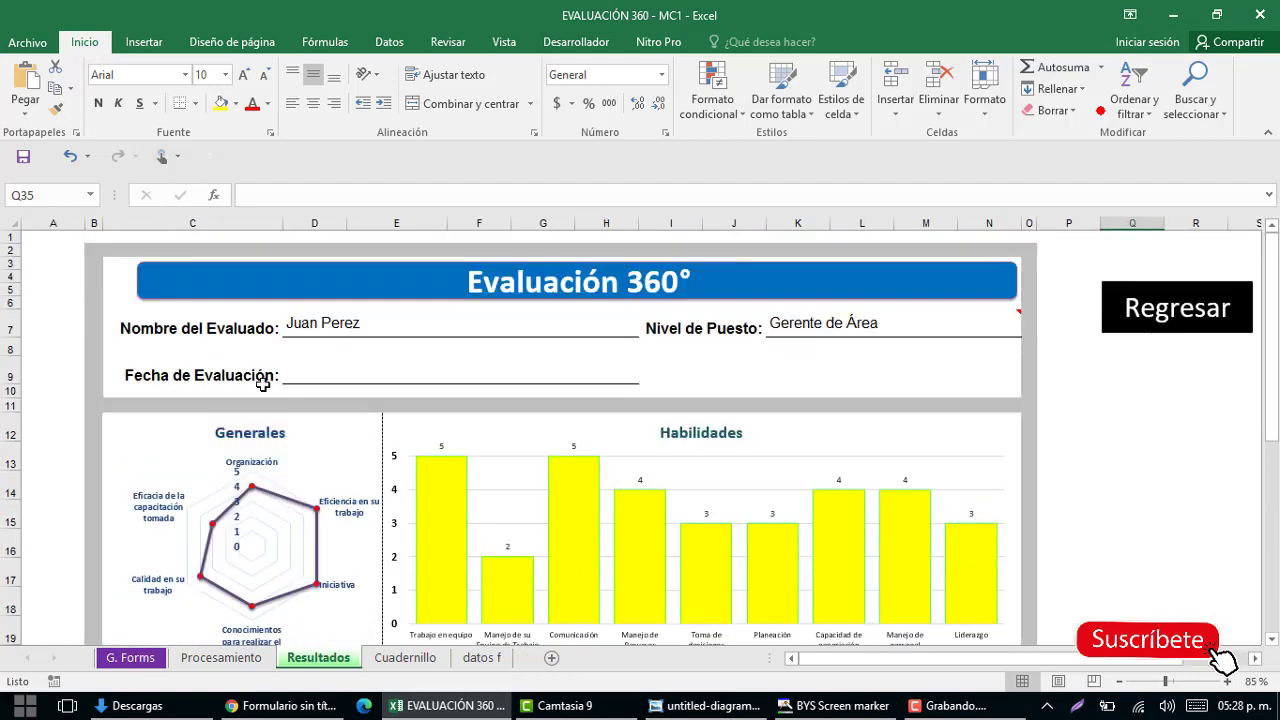
click(318, 325)
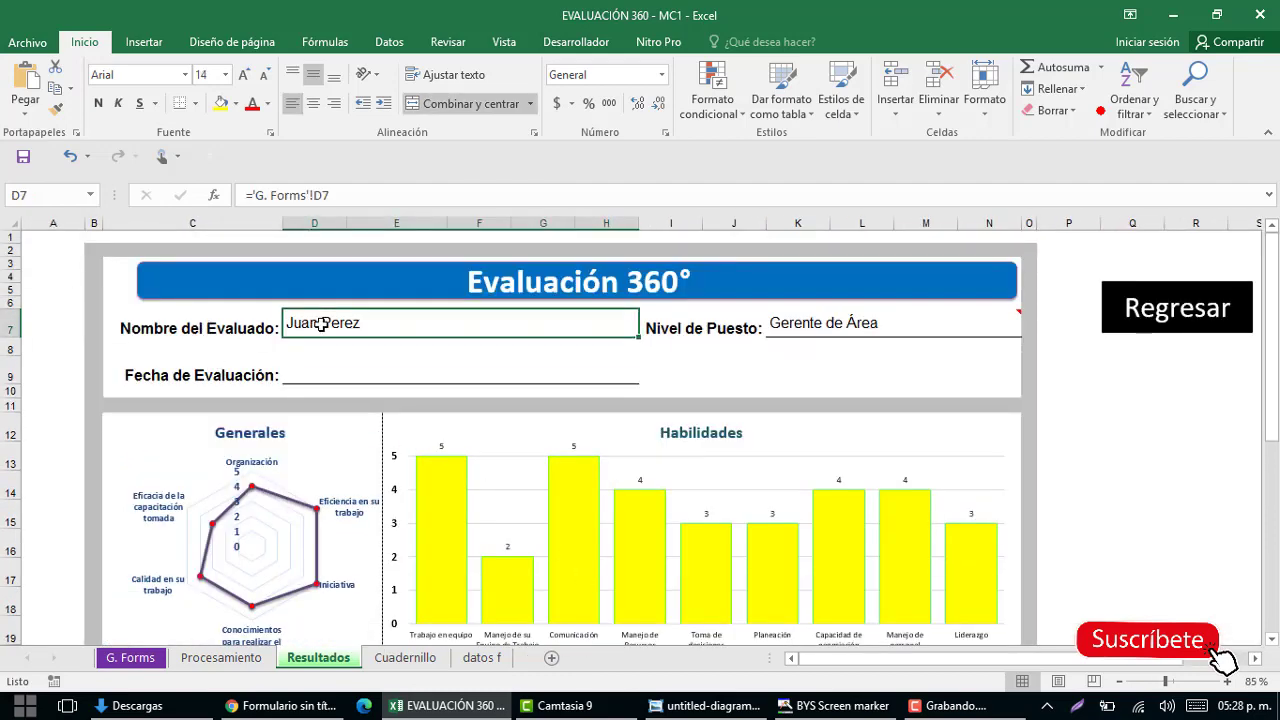
click(795, 338)
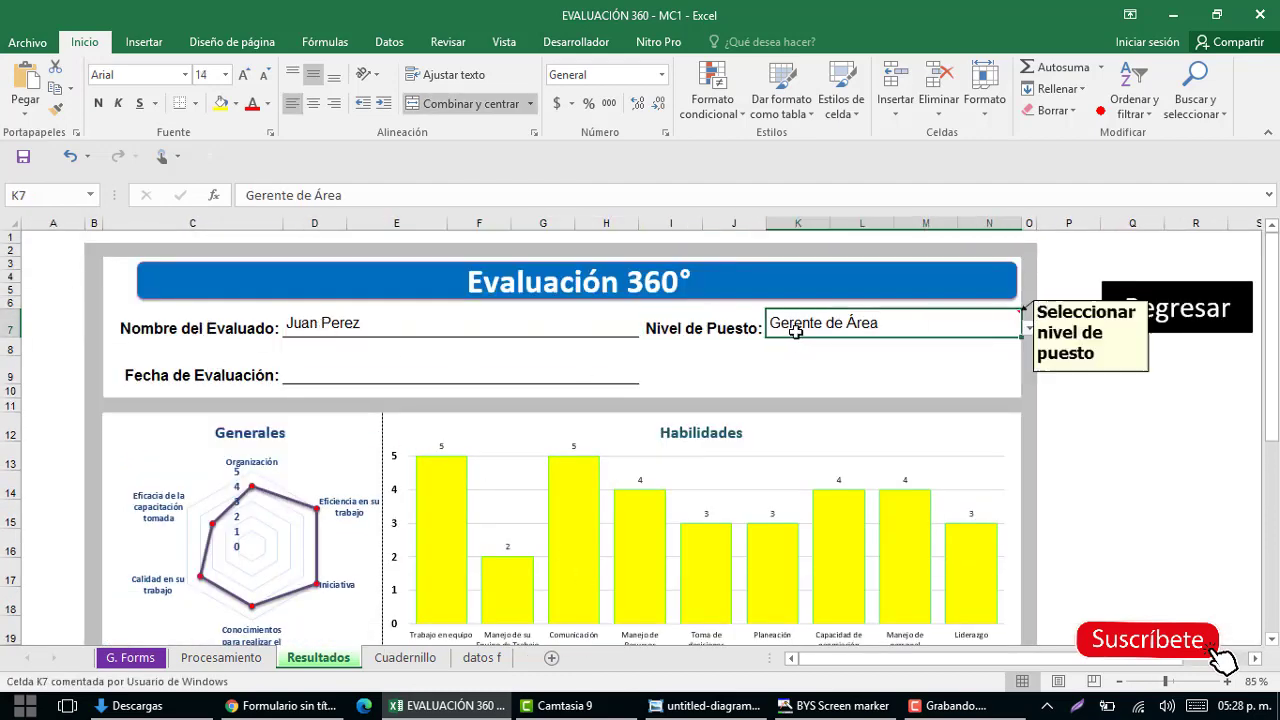
click(1029, 329)
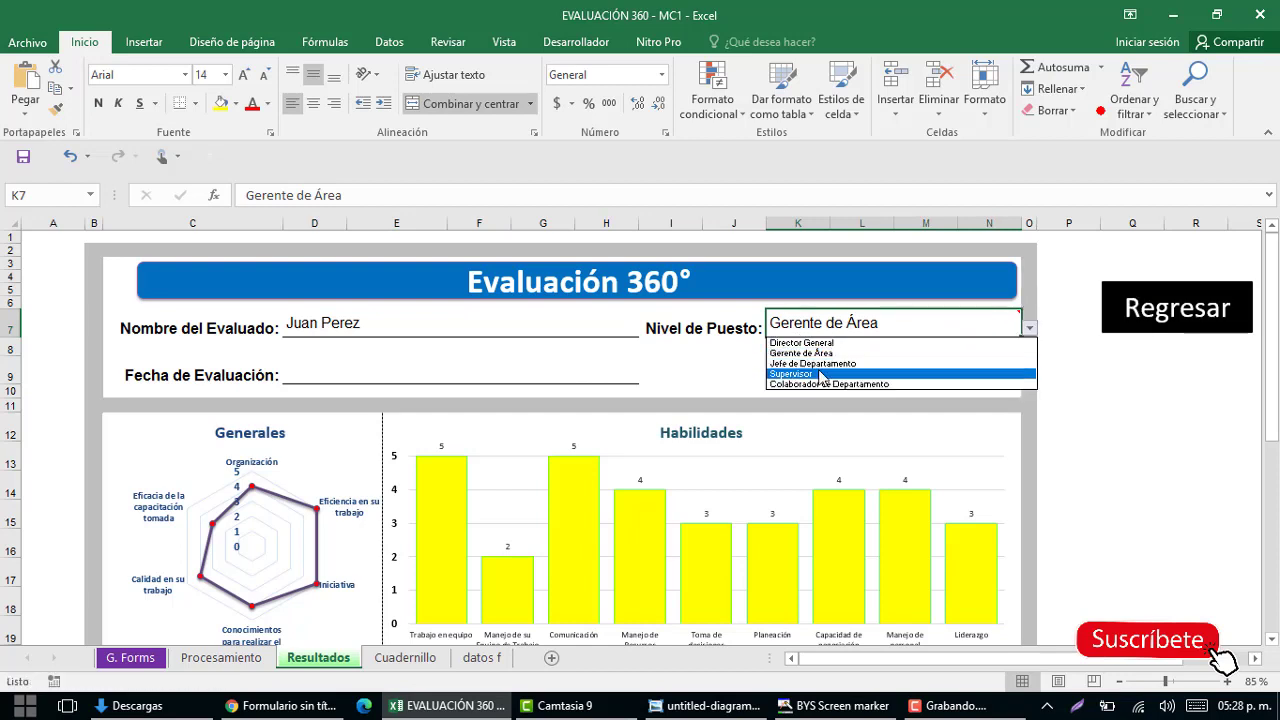
click(820, 374)
click(1029, 328)
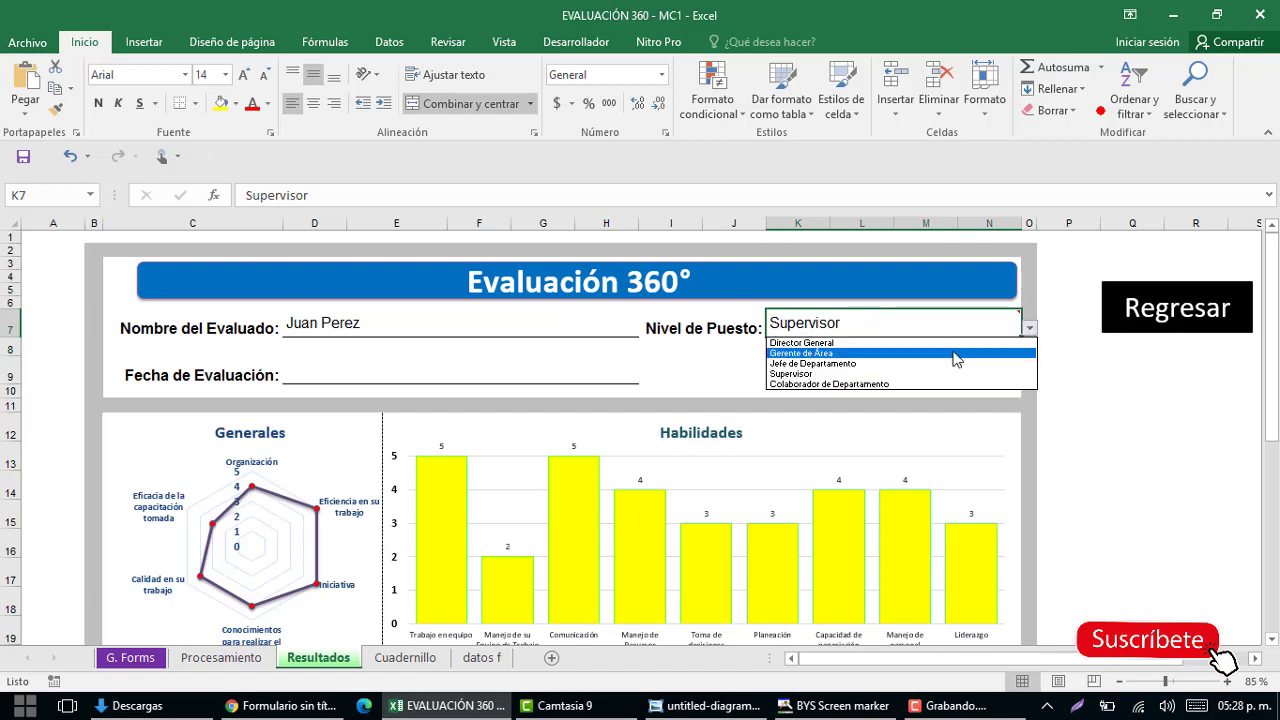
click(948, 352)
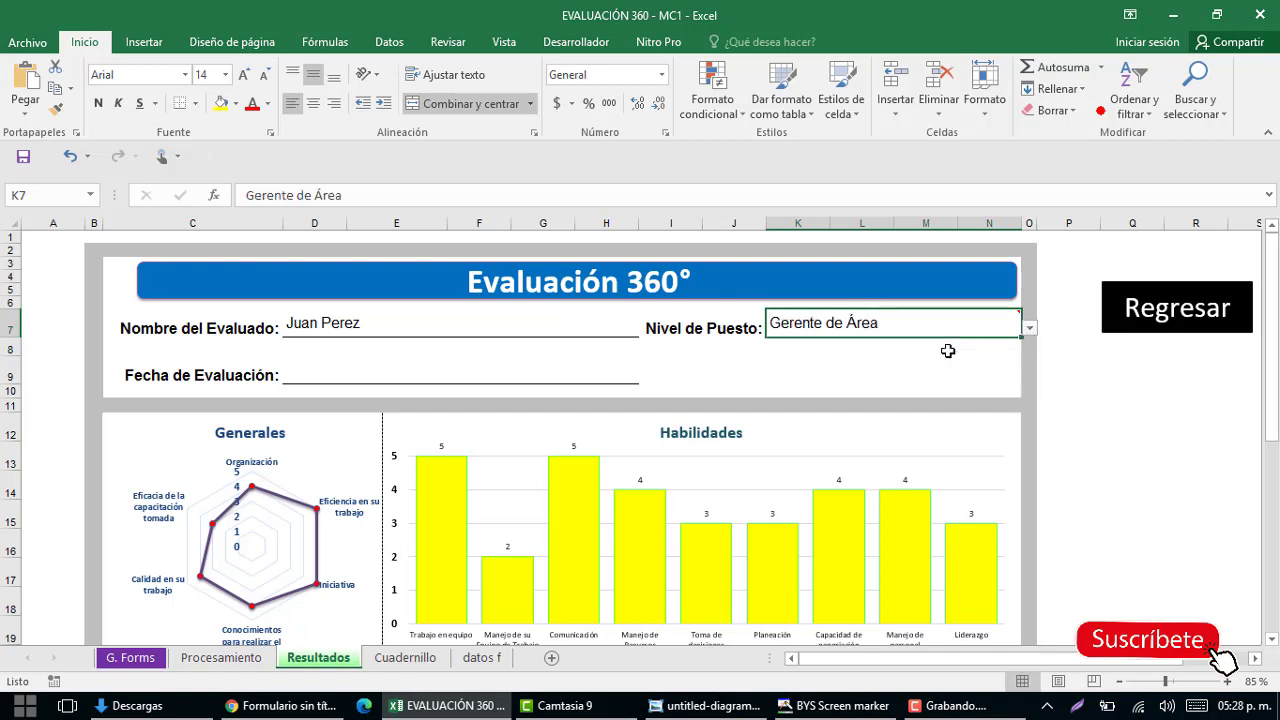
click(348, 372)
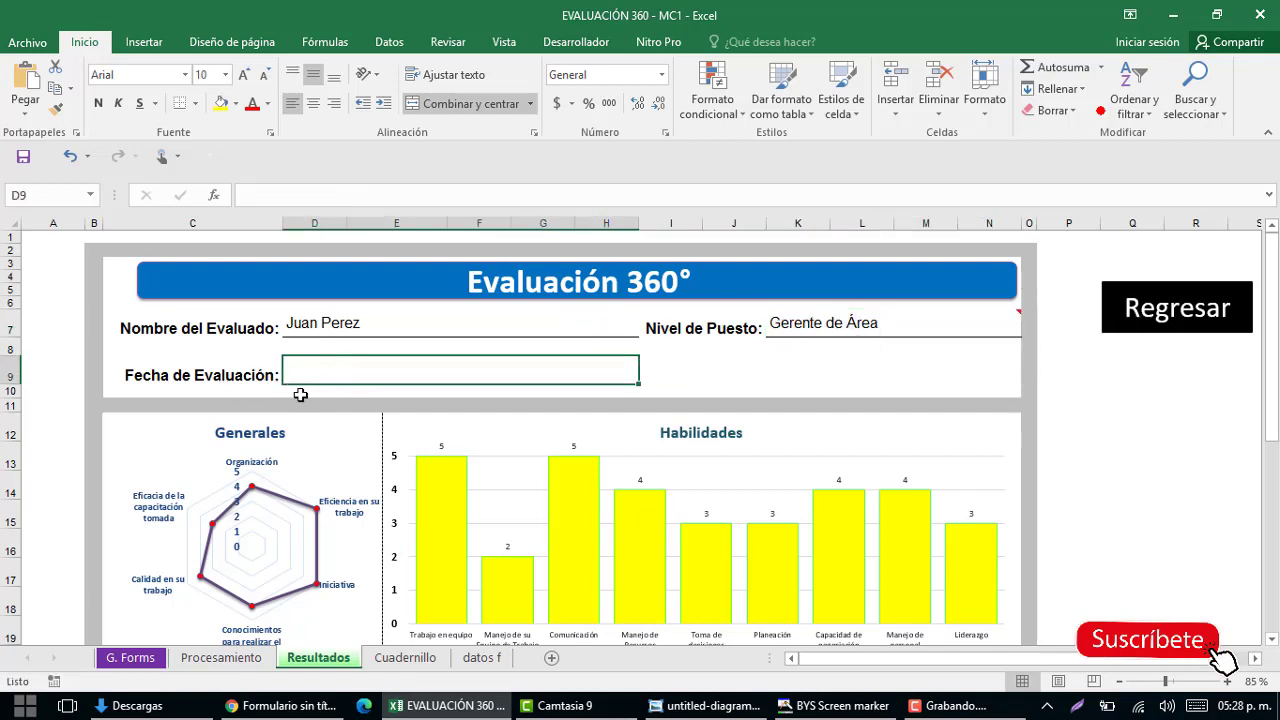
scroll(312, 399, down, 3)
scroll(309, 404, down, 1)
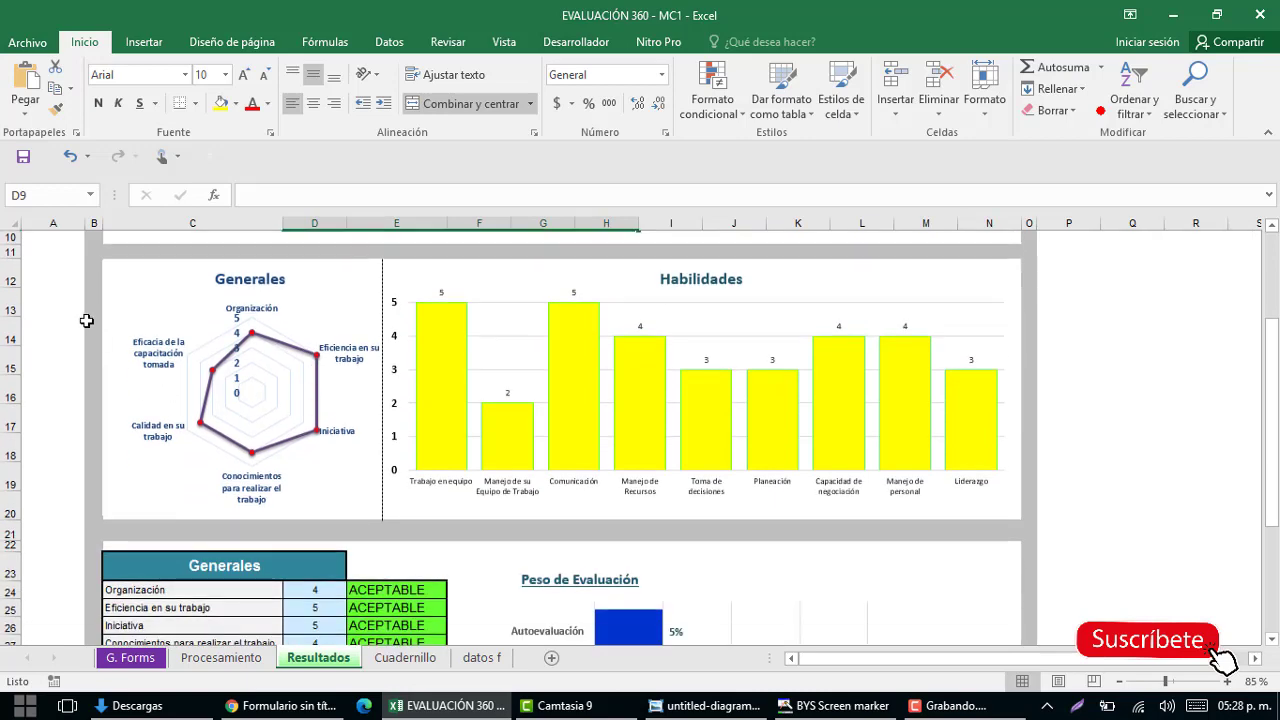
ctrl+scroll(78, 319, up, 2)
scroll(215, 425, up, 1)
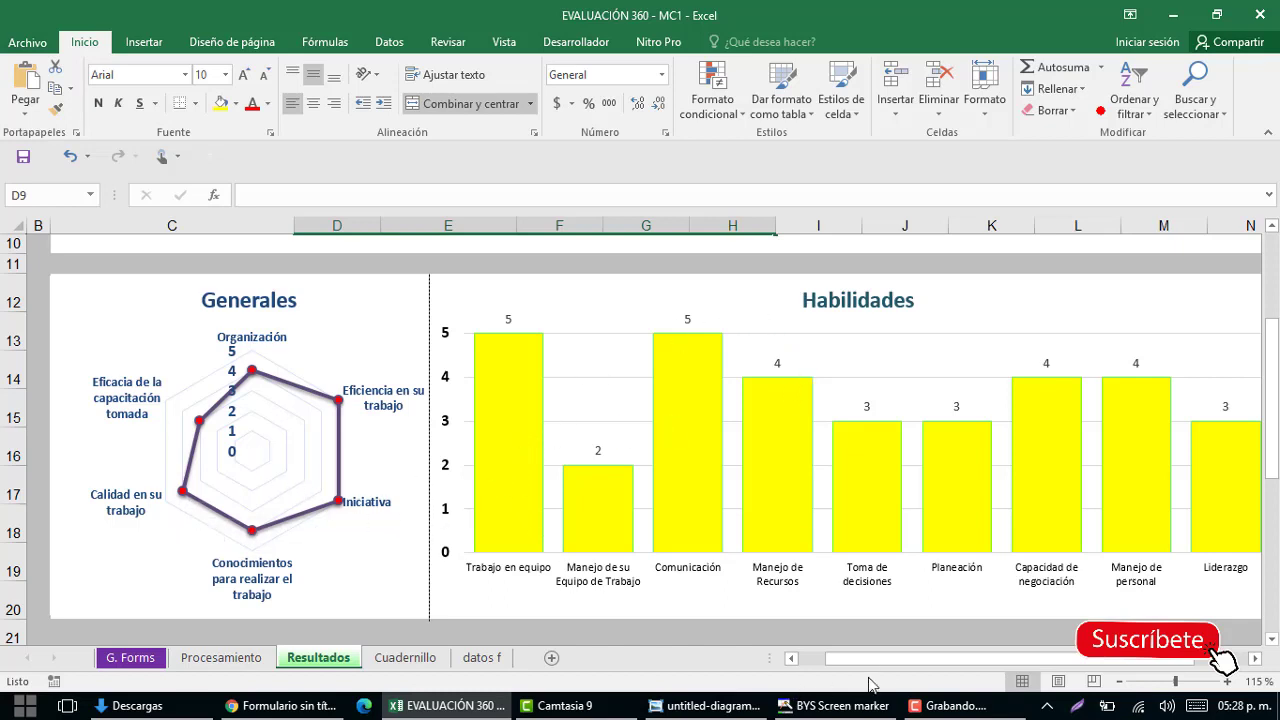
drag(875, 659, 967, 660)
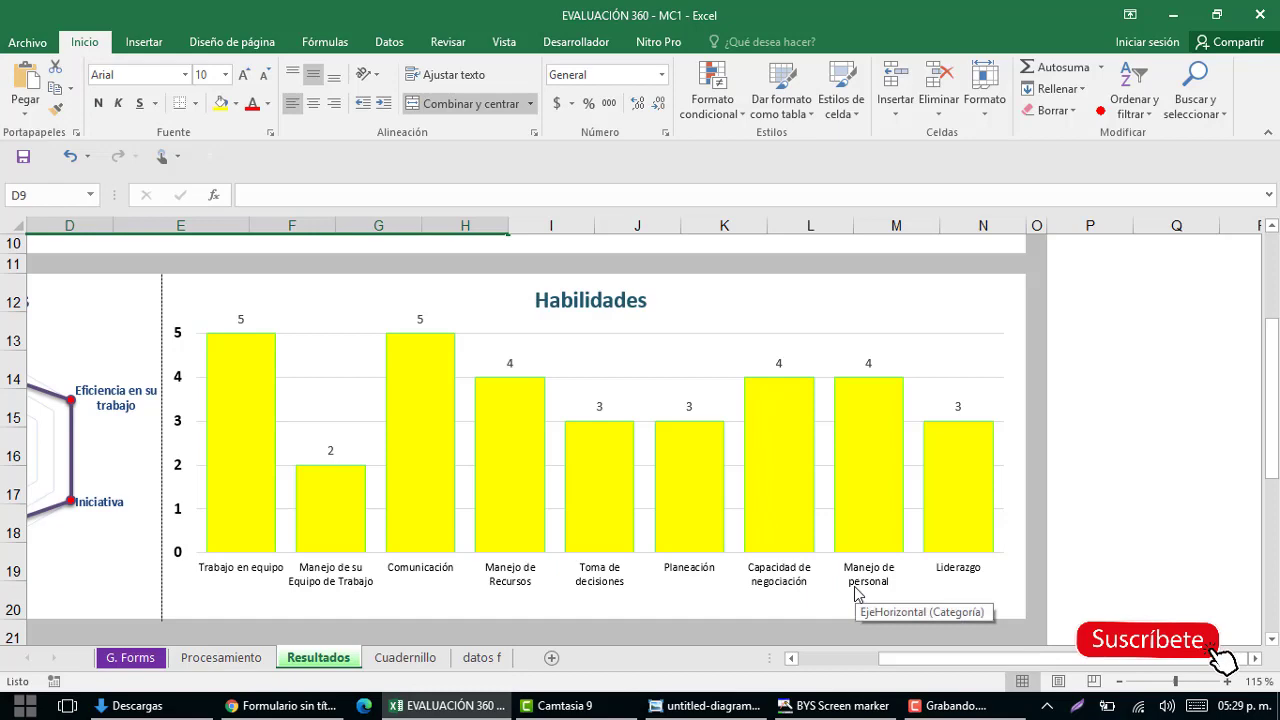
scroll(853, 587, down, 3)
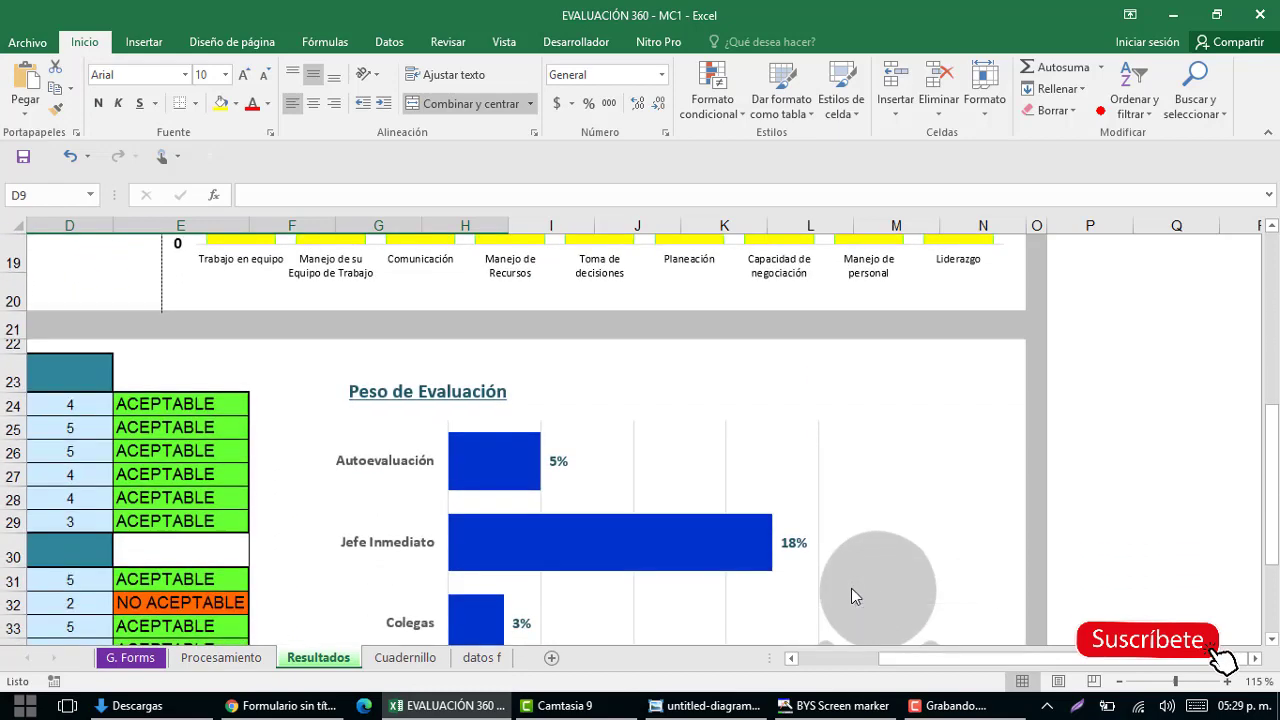
scroll(937, 634, down, 1)
drag(912, 658, 830, 658)
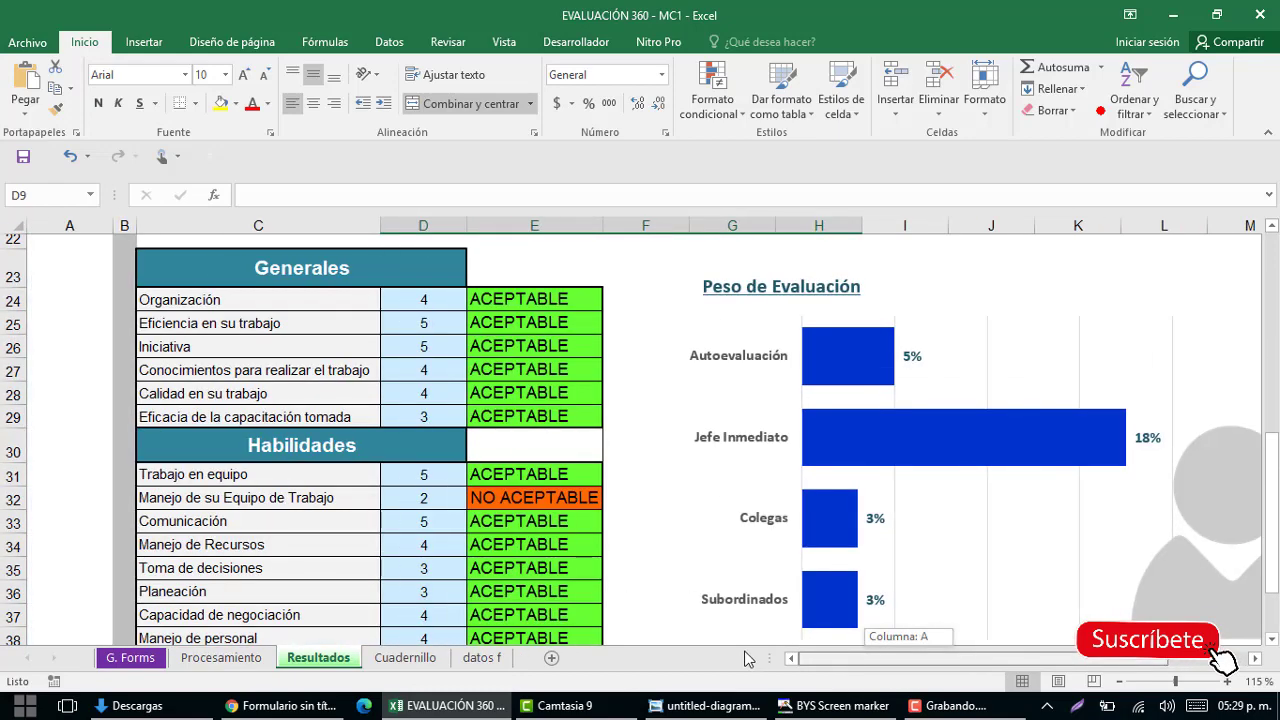
click(248, 304)
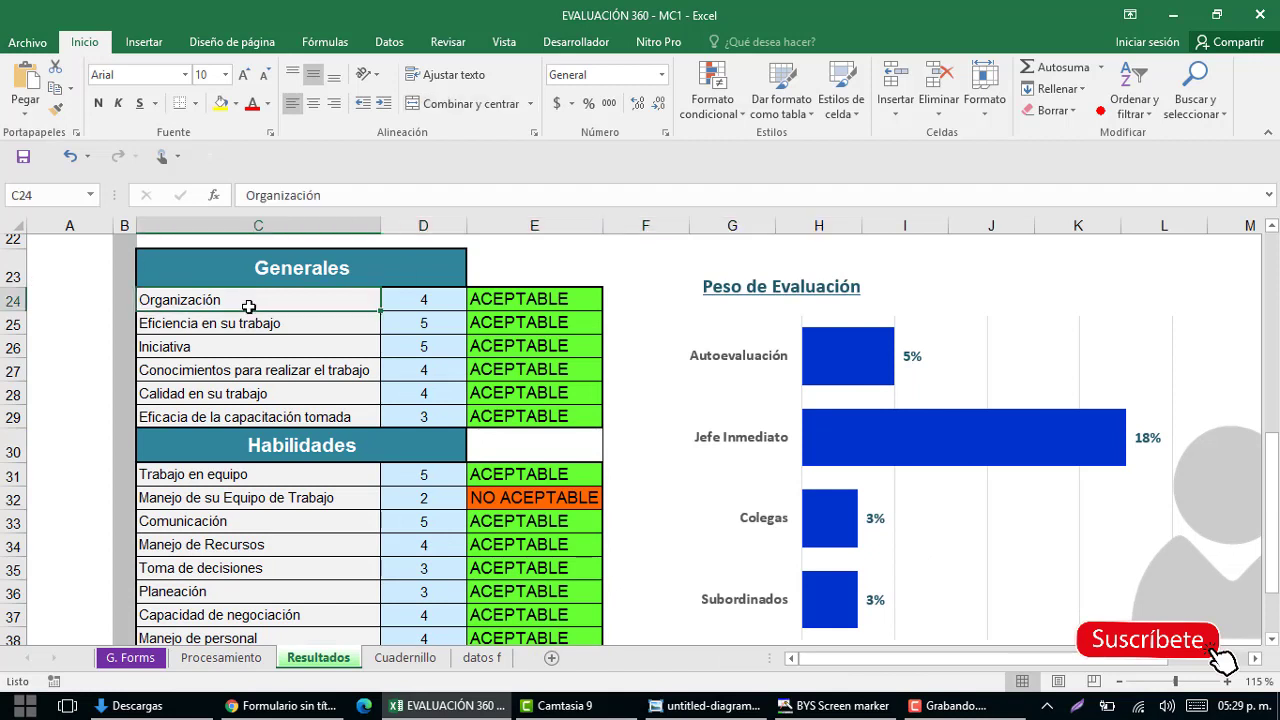
click(485, 298)
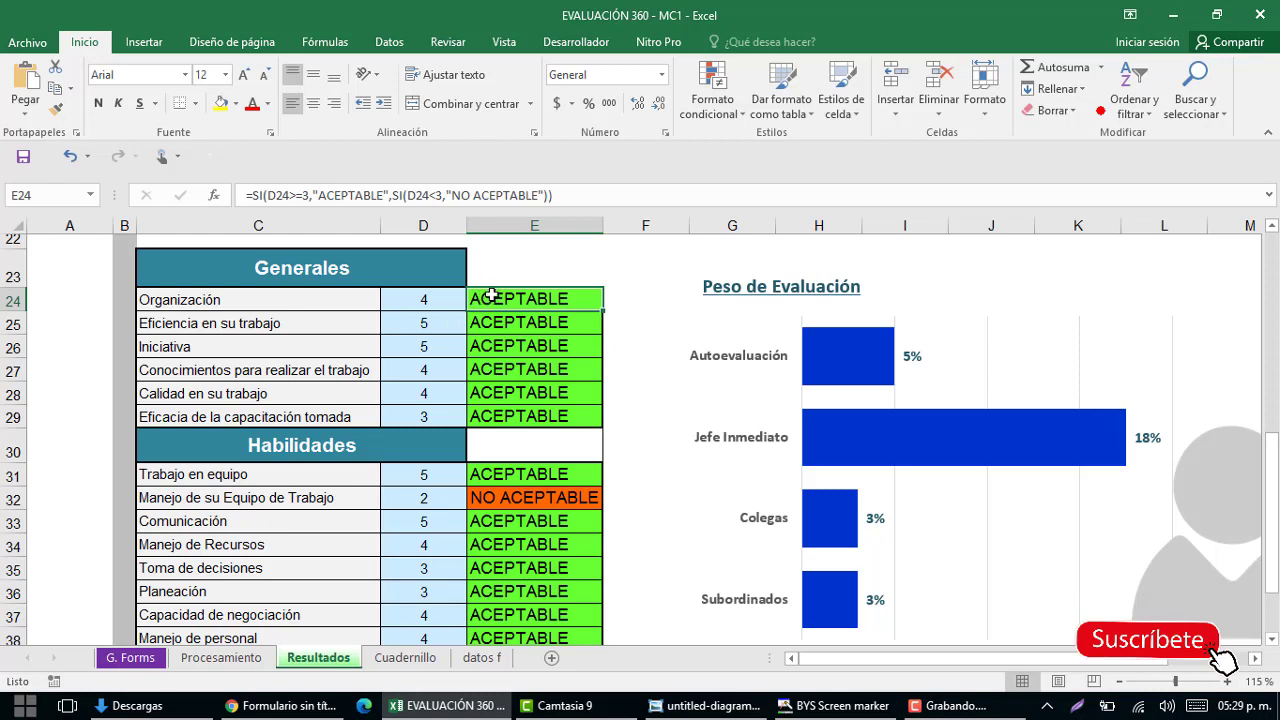
click(437, 305)
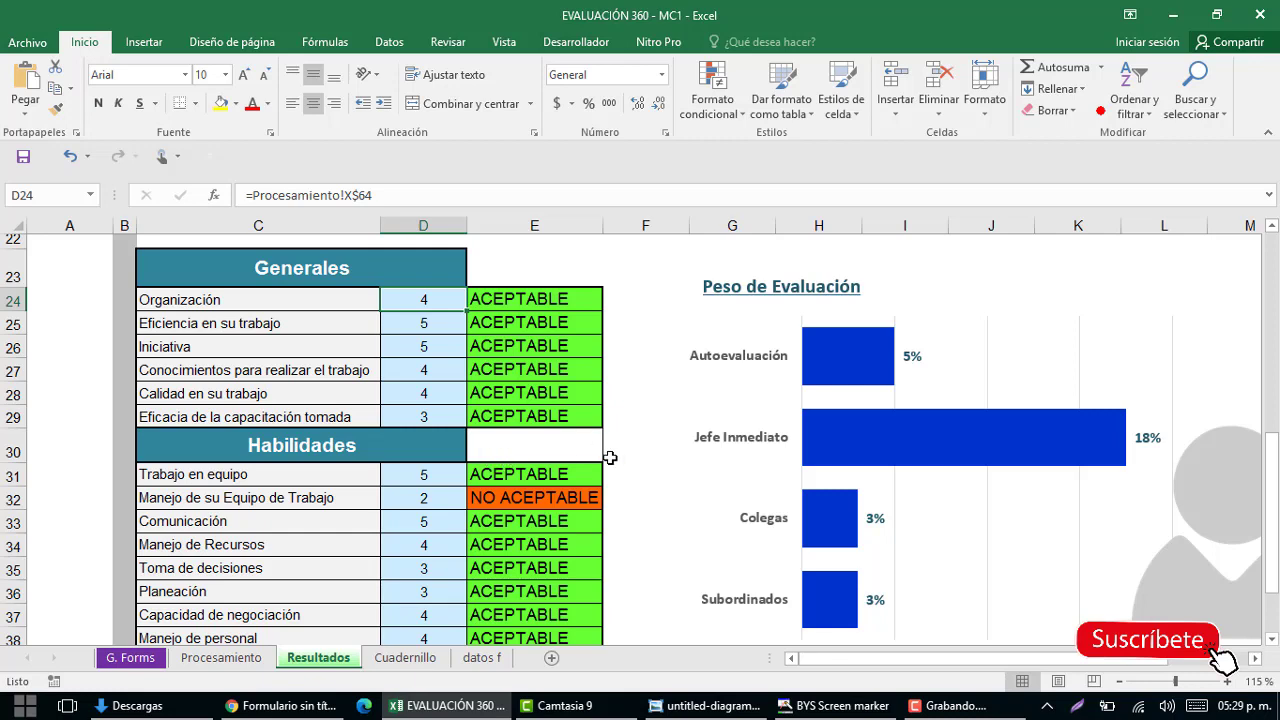
scroll(777, 402, down, 1)
scroll(766, 405, up, 1)
scroll(730, 555, down, 1)
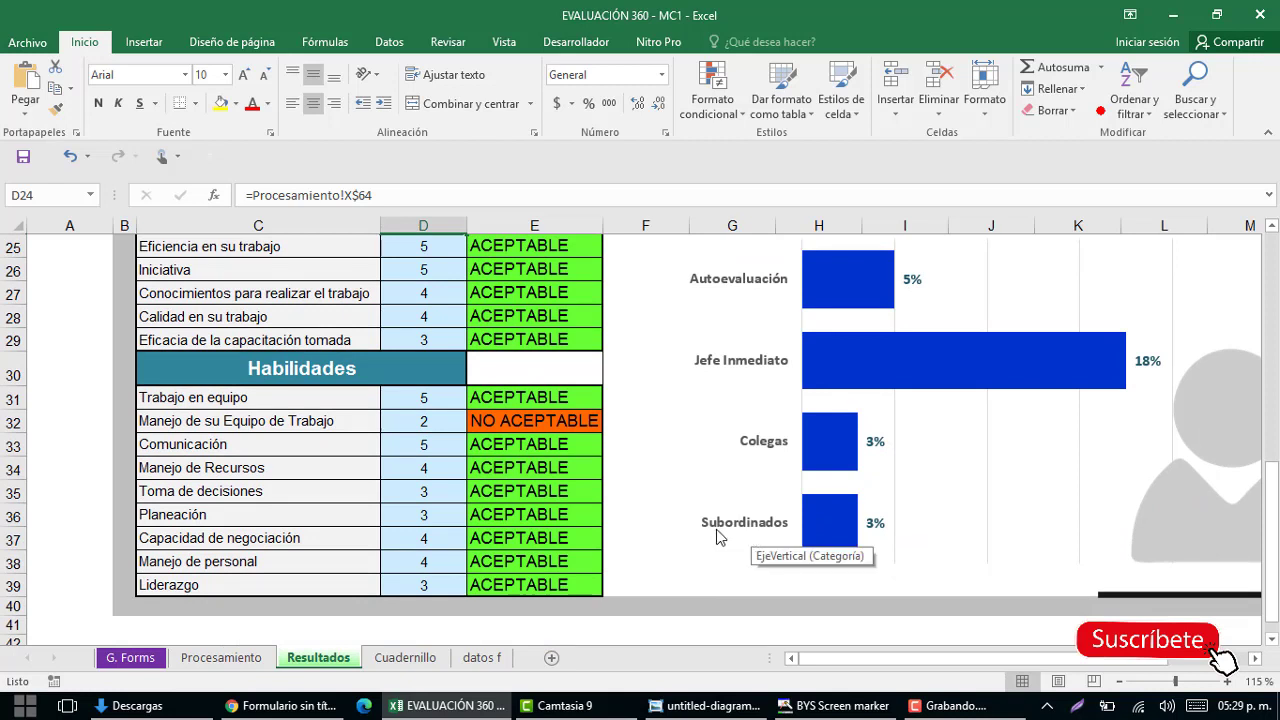
scroll(716, 537, up, 3)
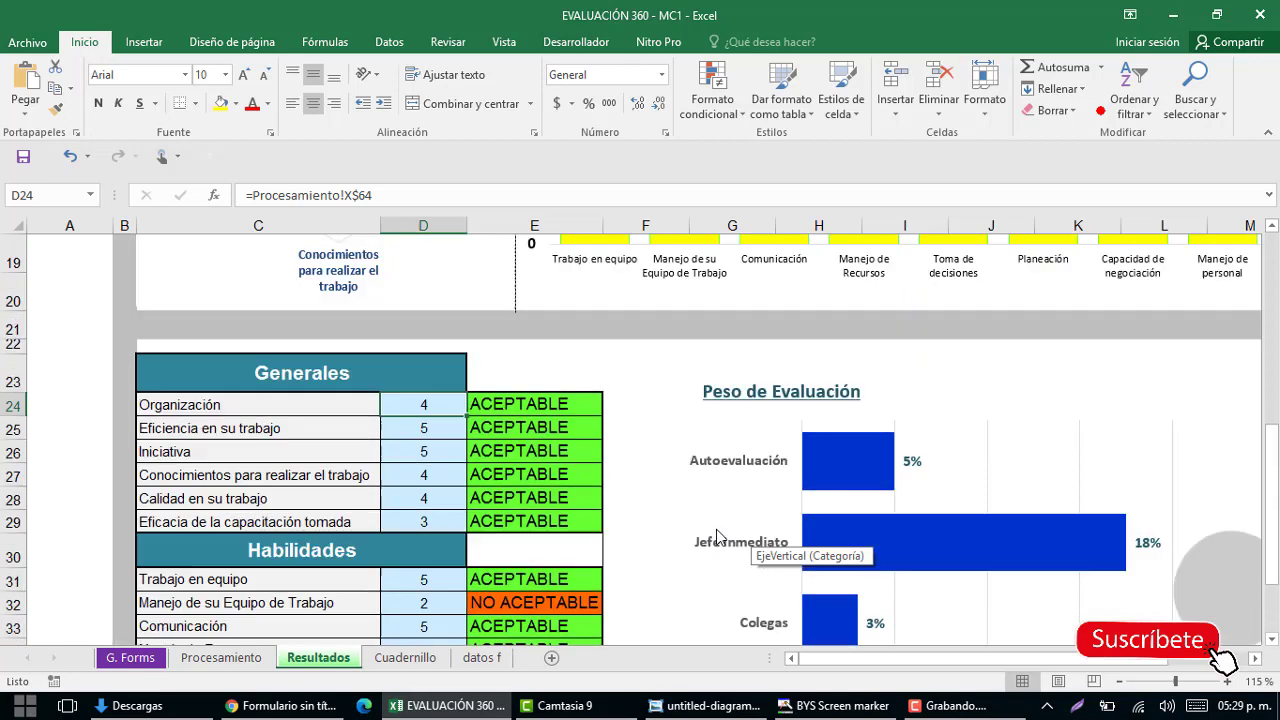
scroll(716, 537, up, 6)
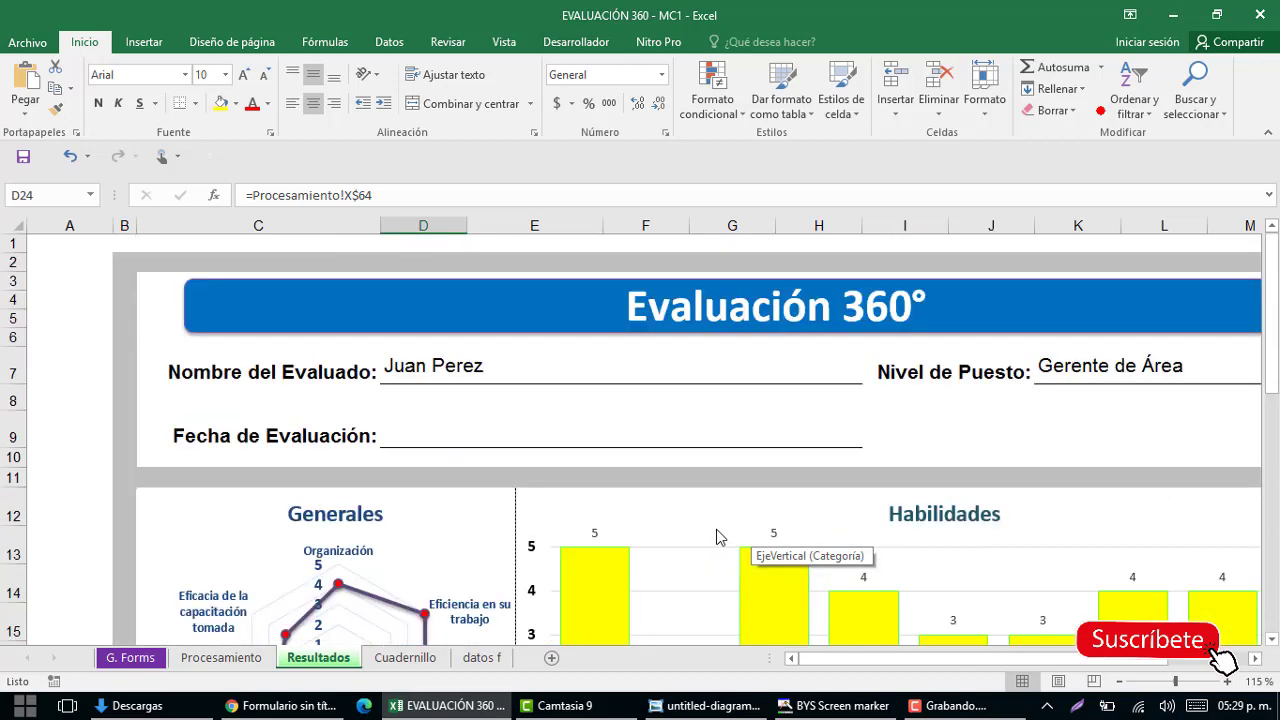
scroll(716, 537, down, 1)
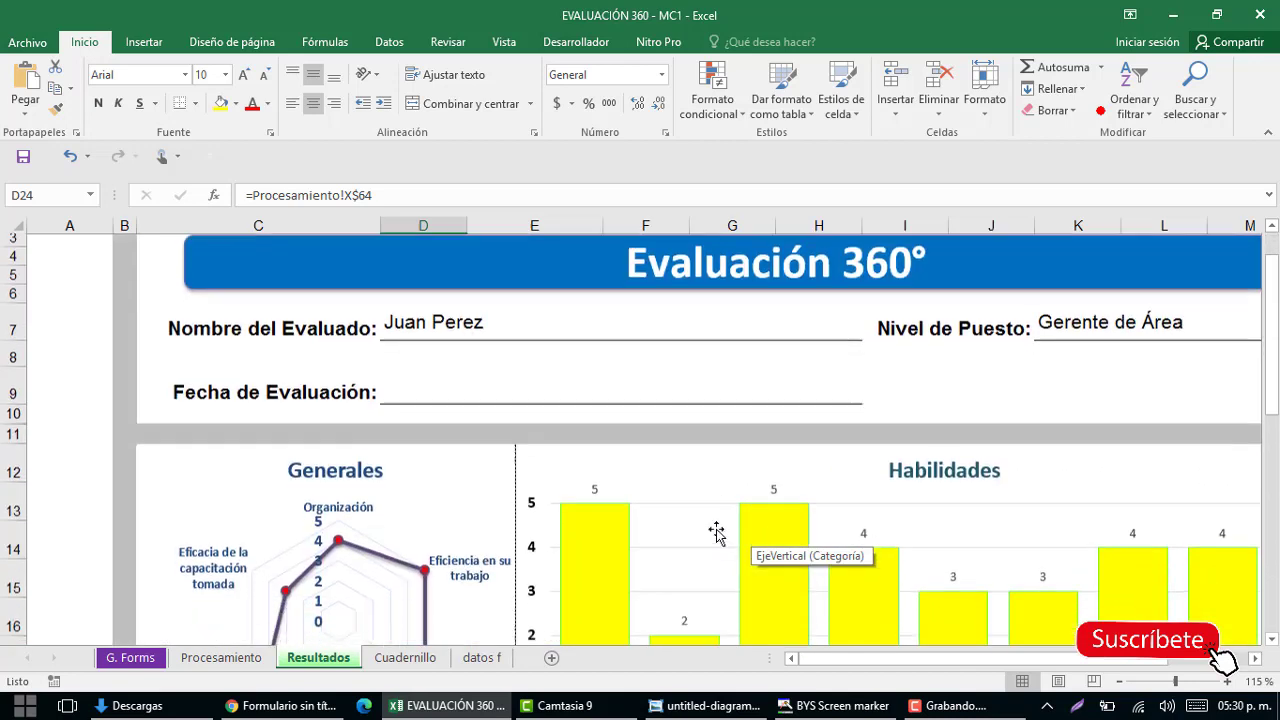
scroll(716, 537, down, 2)
mouse_move(684, 508)
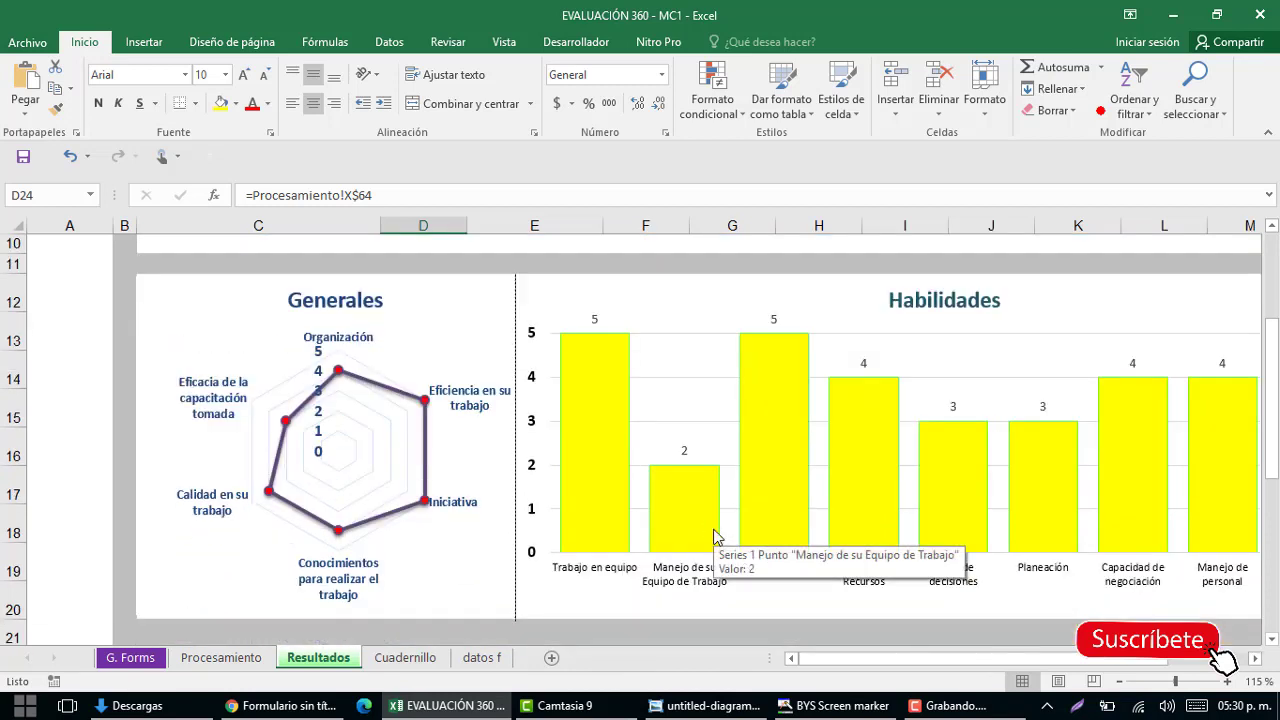